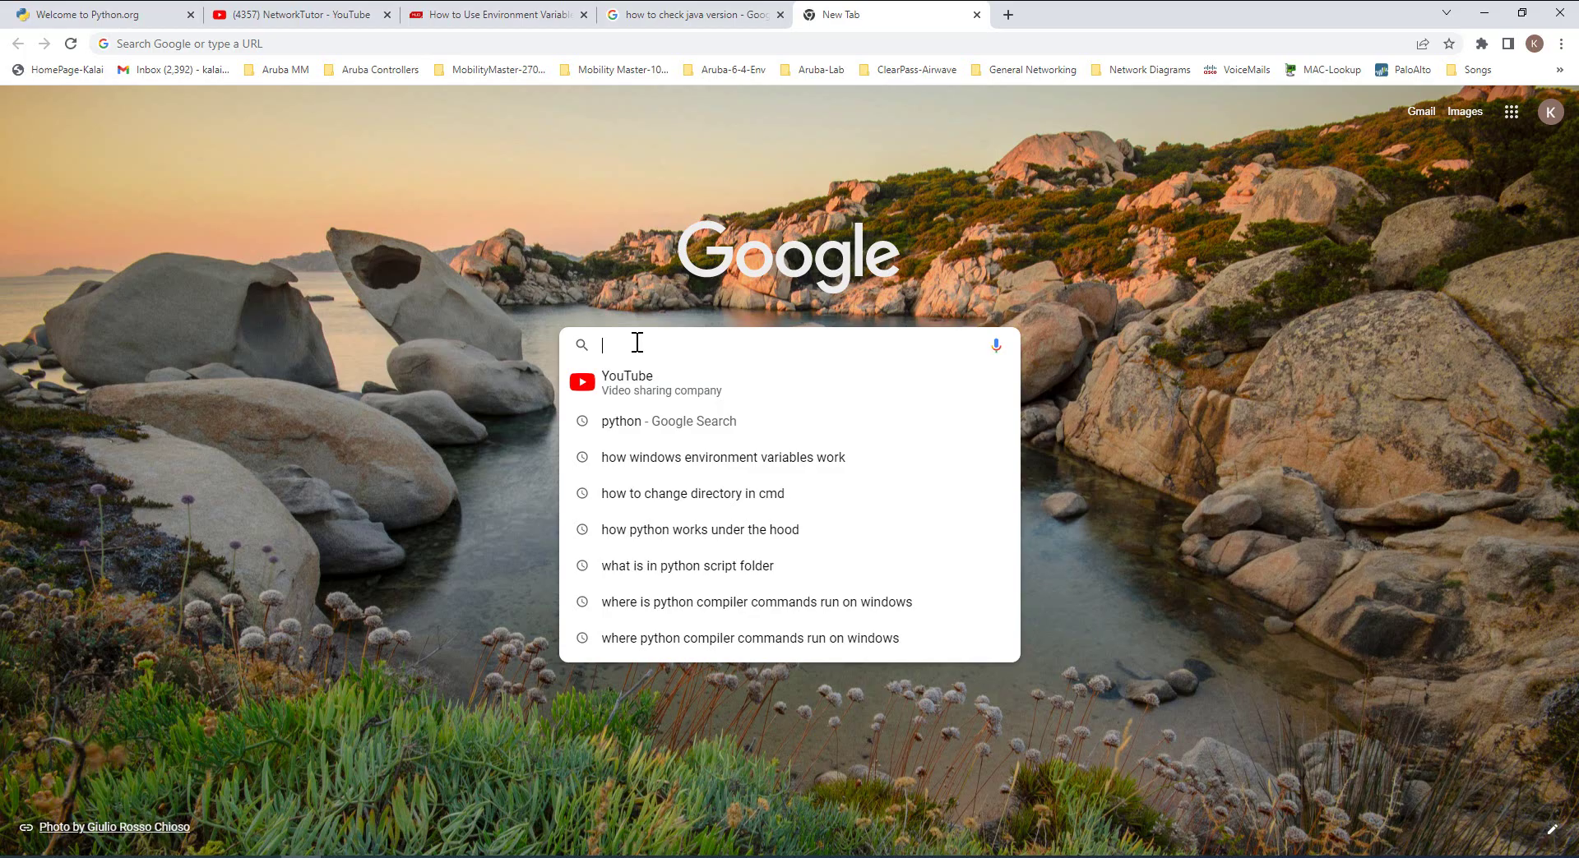
# Search for 'python', open python.org, and go to its Downloads page
pyautogui.write('python')
pyautogui.press('Return')
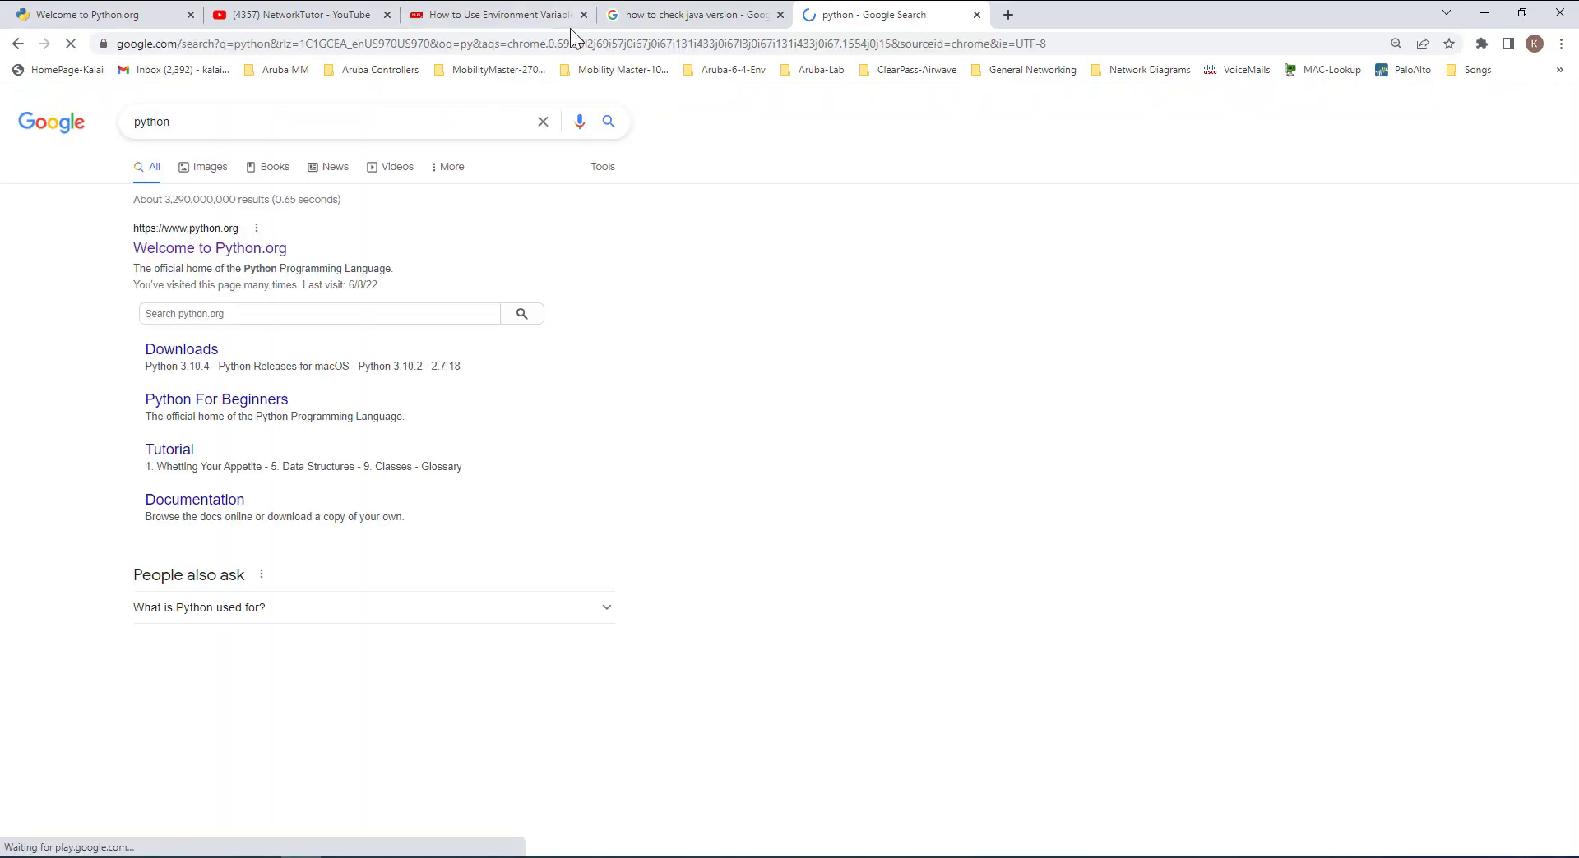
pyautogui.click(211, 250)
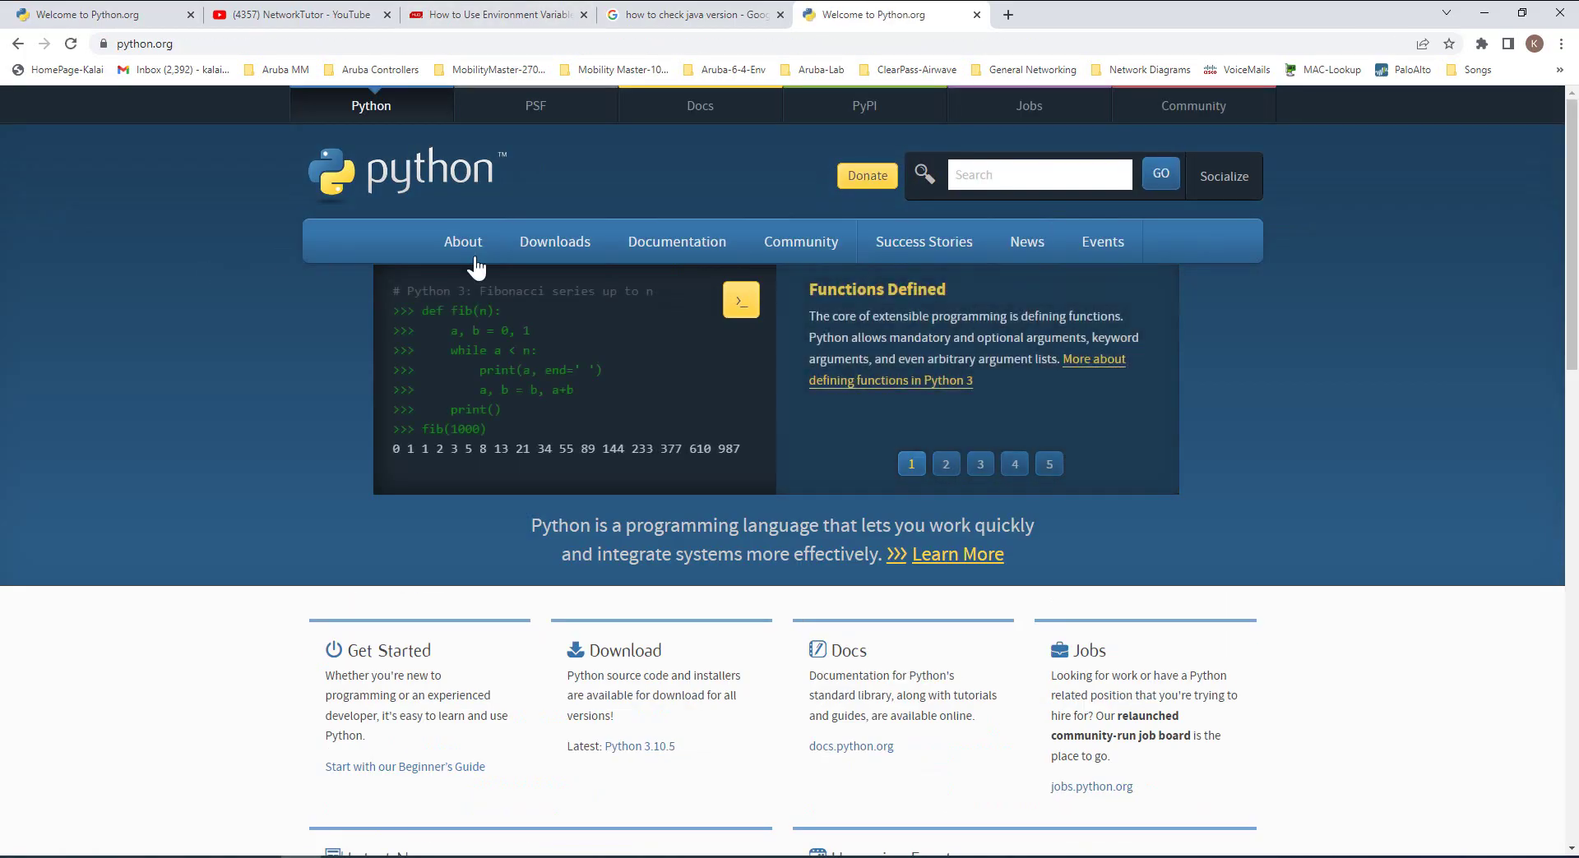
pyautogui.moveTo(617, 269)
pyautogui.click(561, 244)
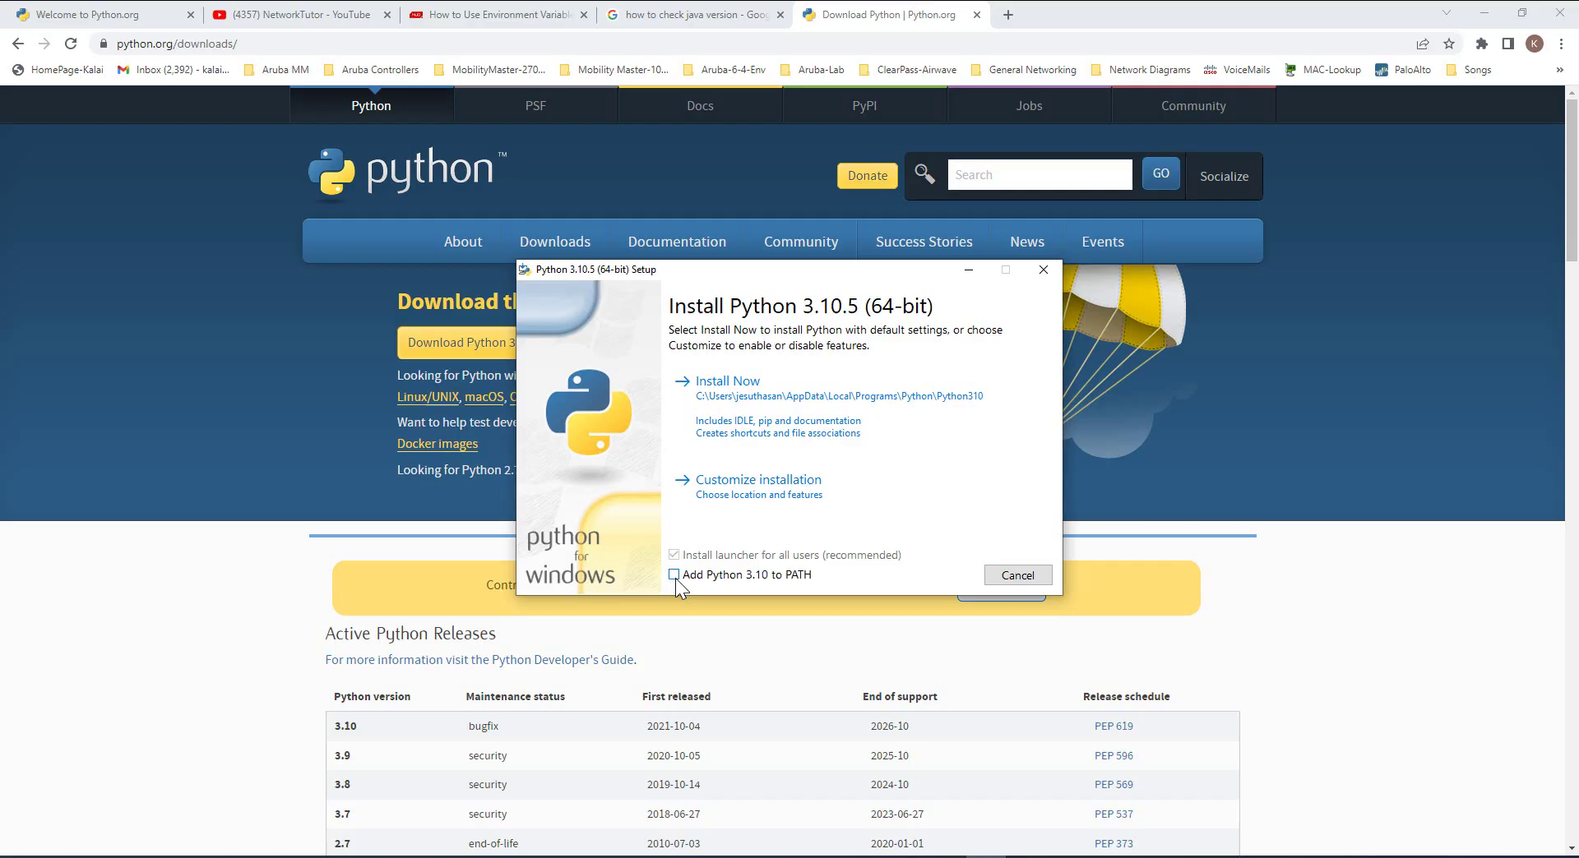
# Choose a customized installation and enable Install for all users
pyautogui.click(749, 488)
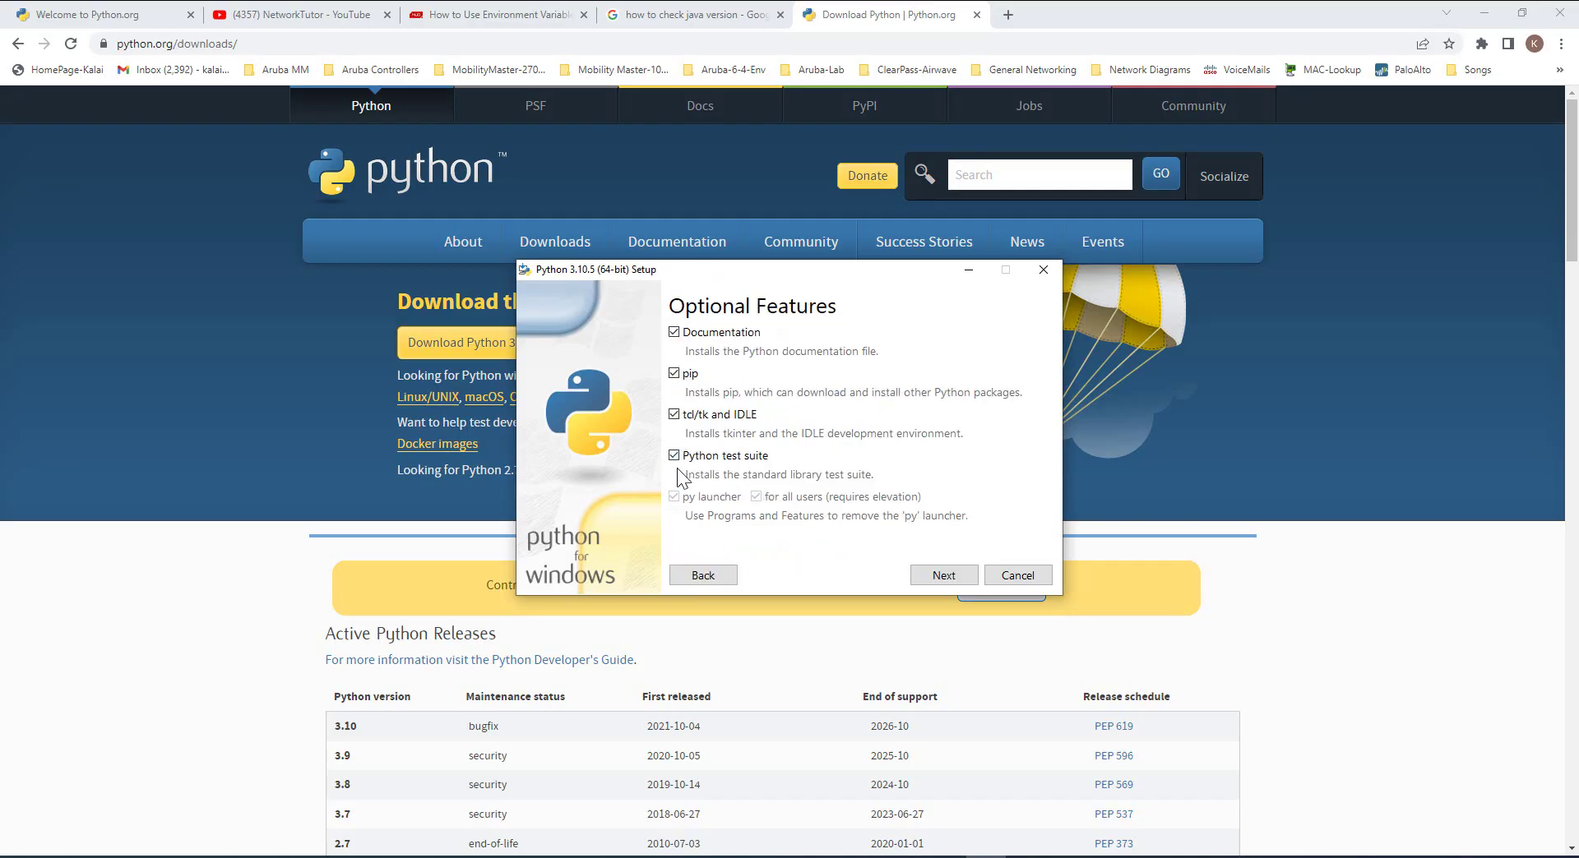
pyautogui.click(941, 574)
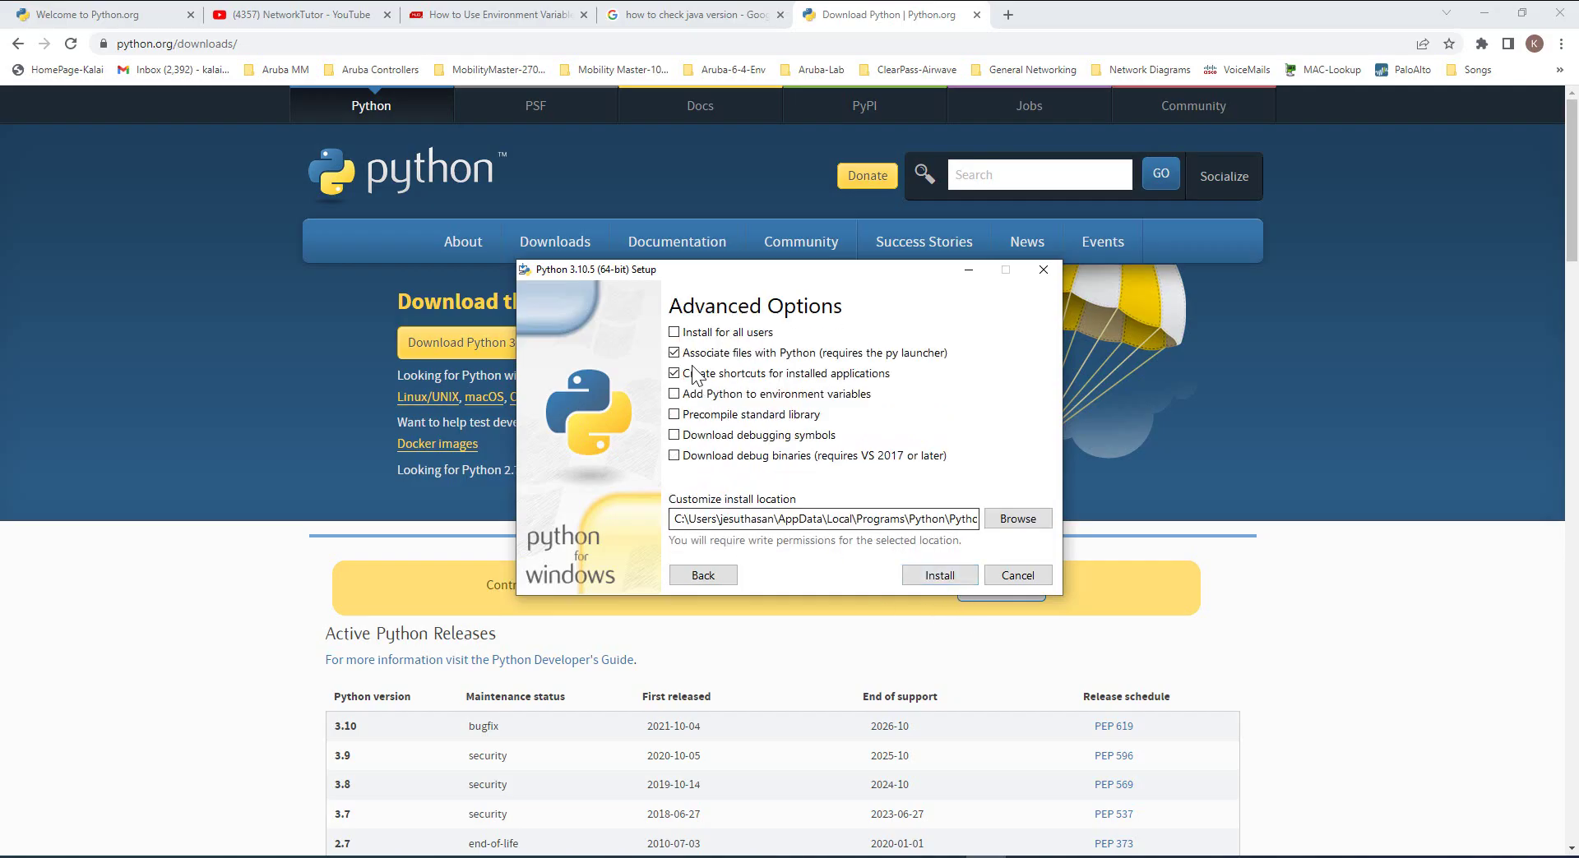
pyautogui.click(674, 332)
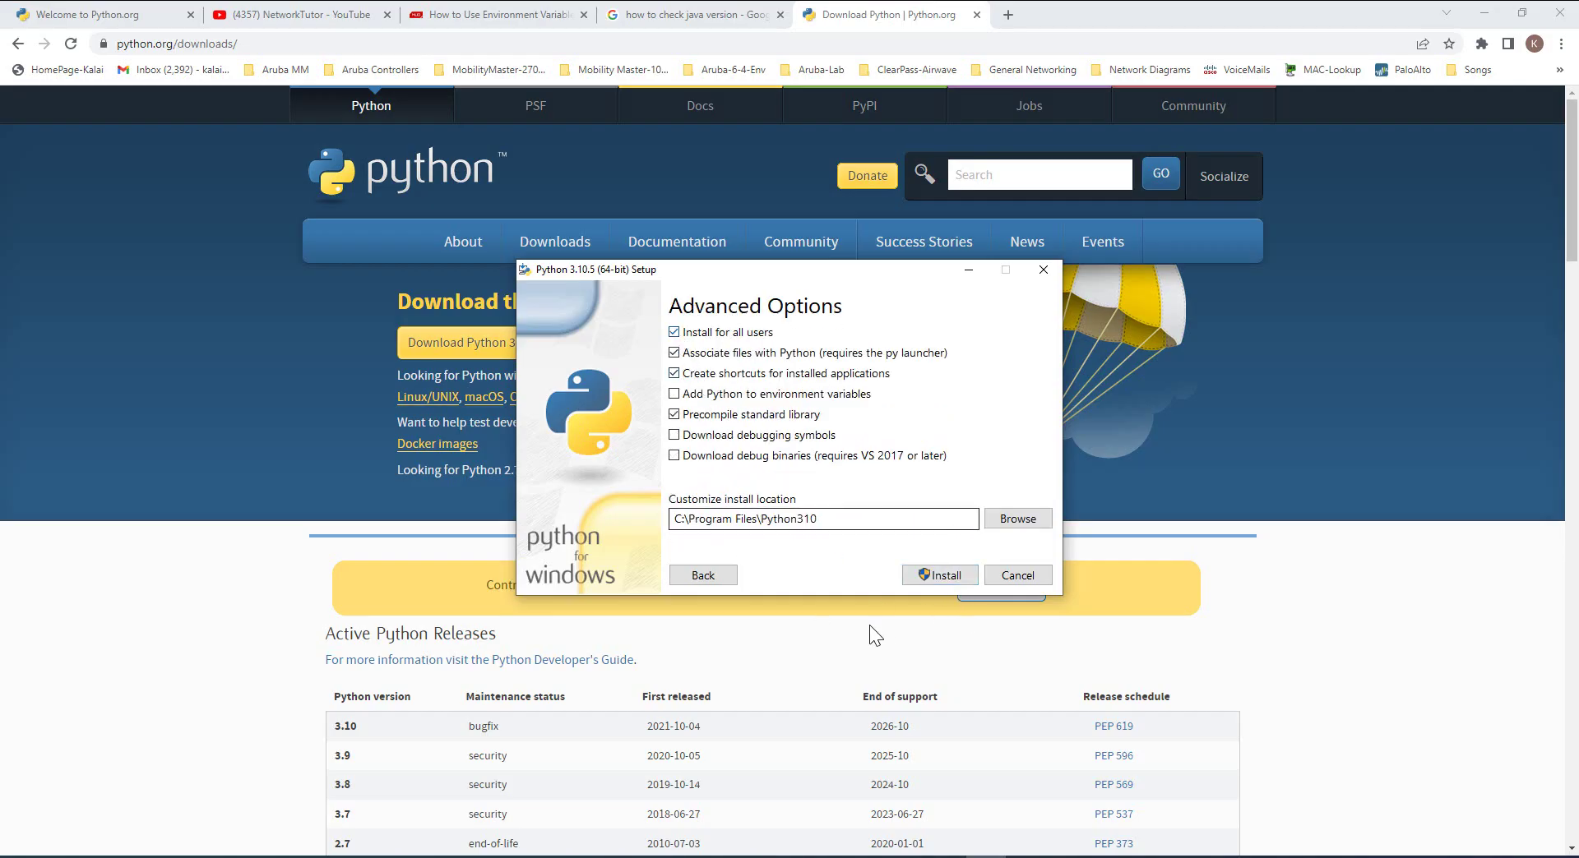
# Set the install location to C:\Python and start the installation
pyautogui.click(1013, 518)
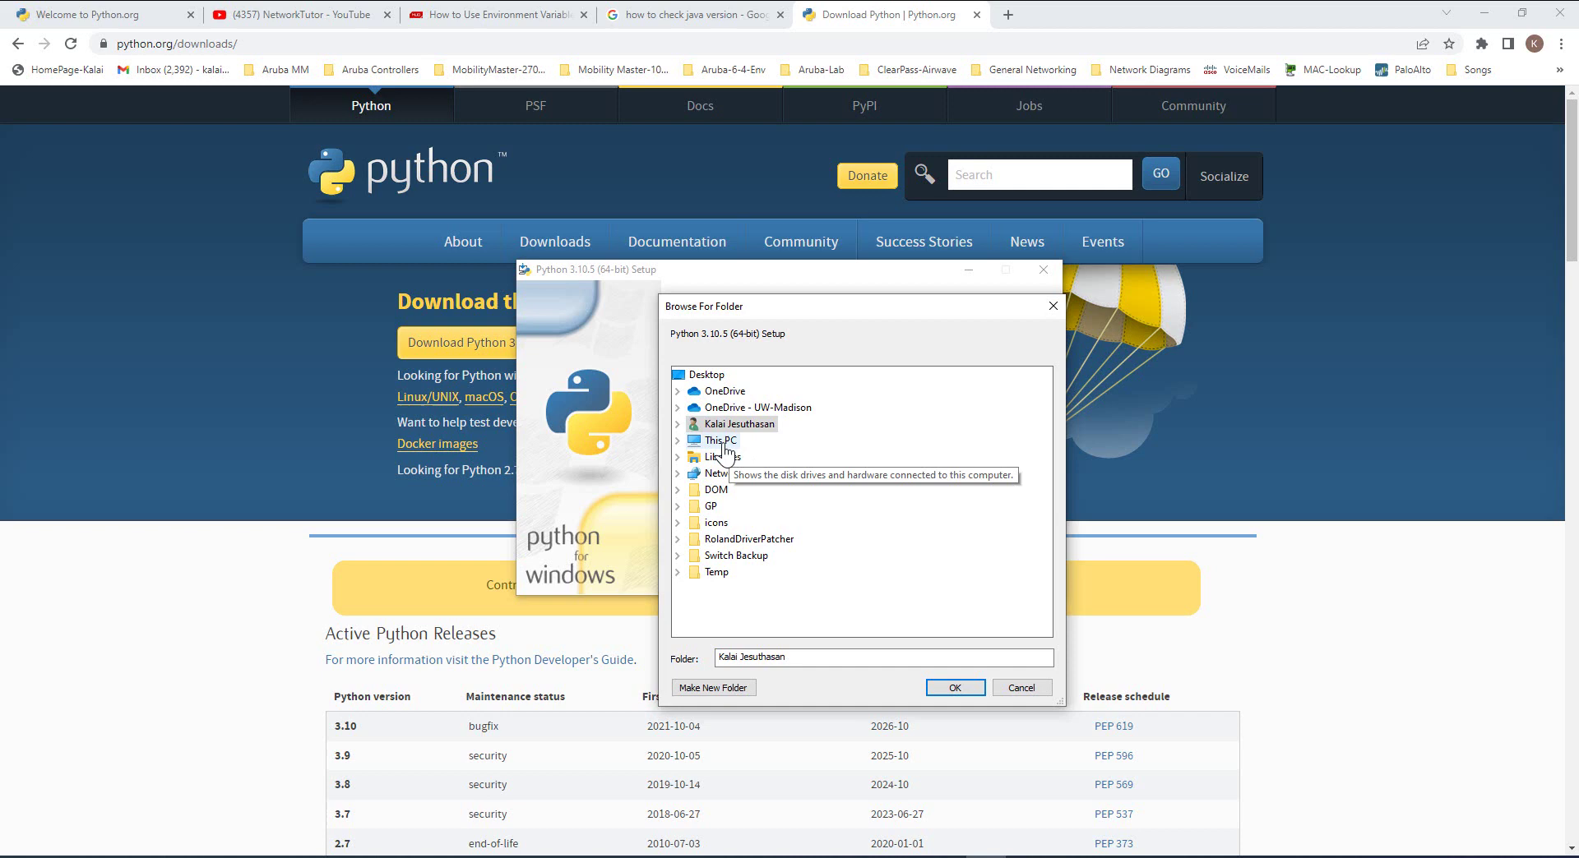
pyautogui.doubleClick(728, 442)
pyautogui.doubleClick(750, 572)
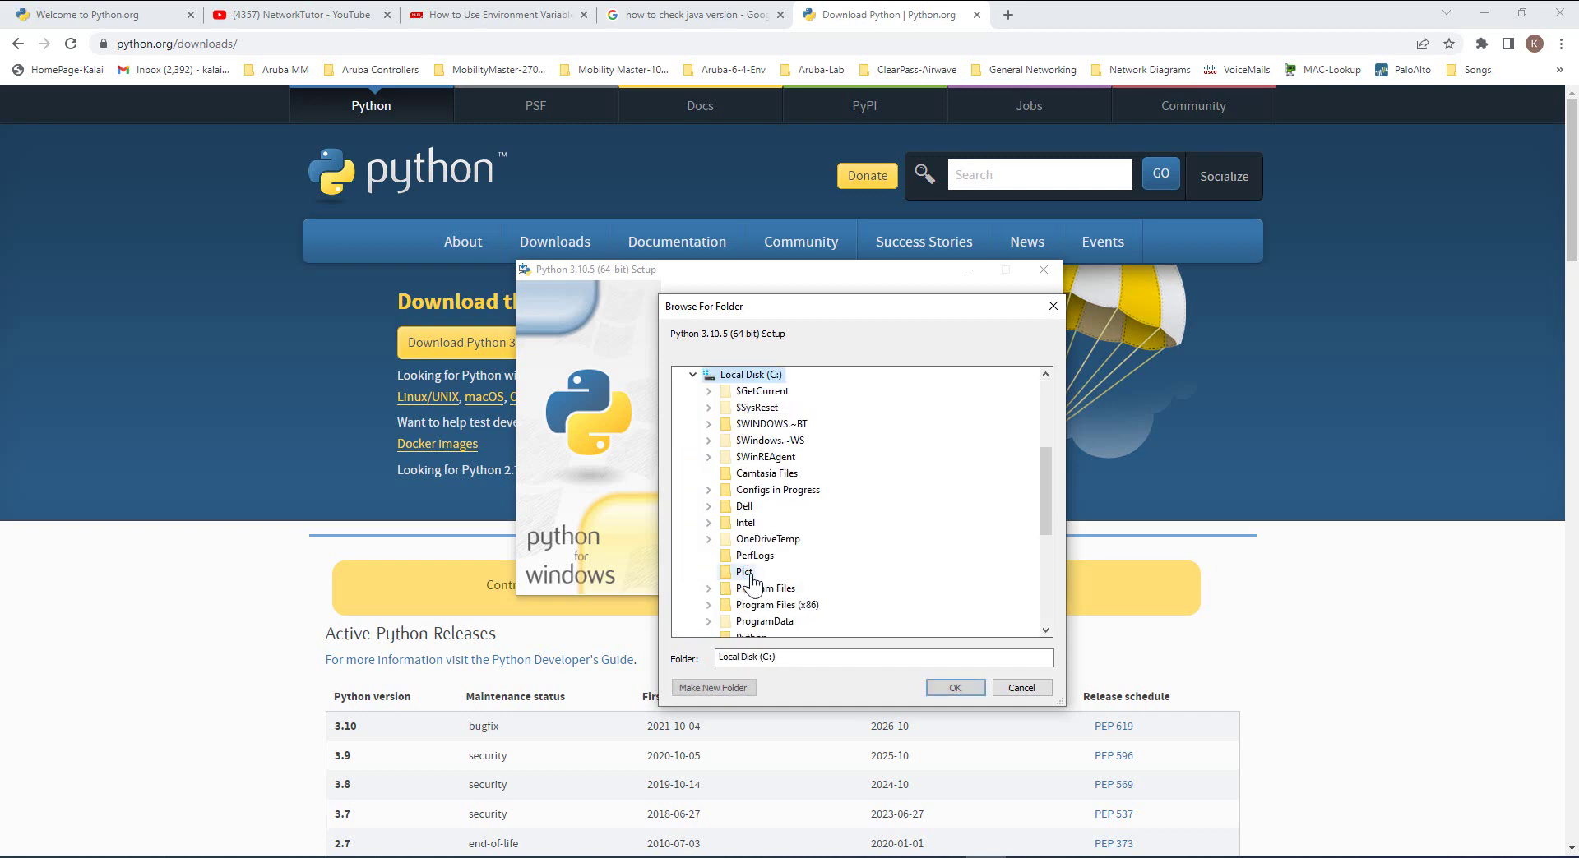
pyautogui.scroll(-1, 777, 609)
pyautogui.scroll(-1, 777, 608)
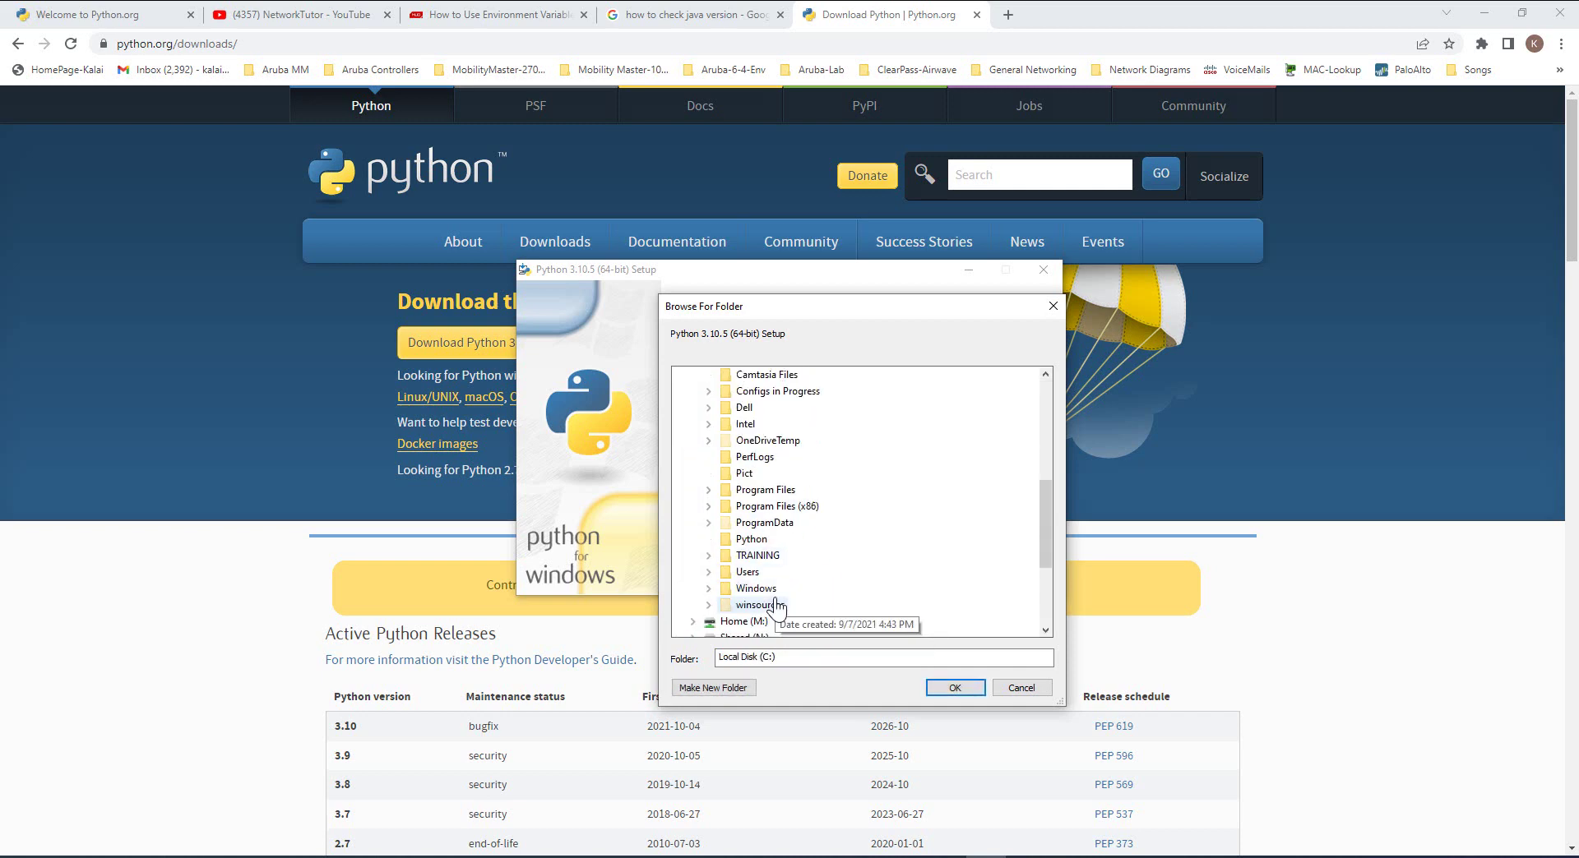
pyautogui.click(751, 539)
pyautogui.click(954, 688)
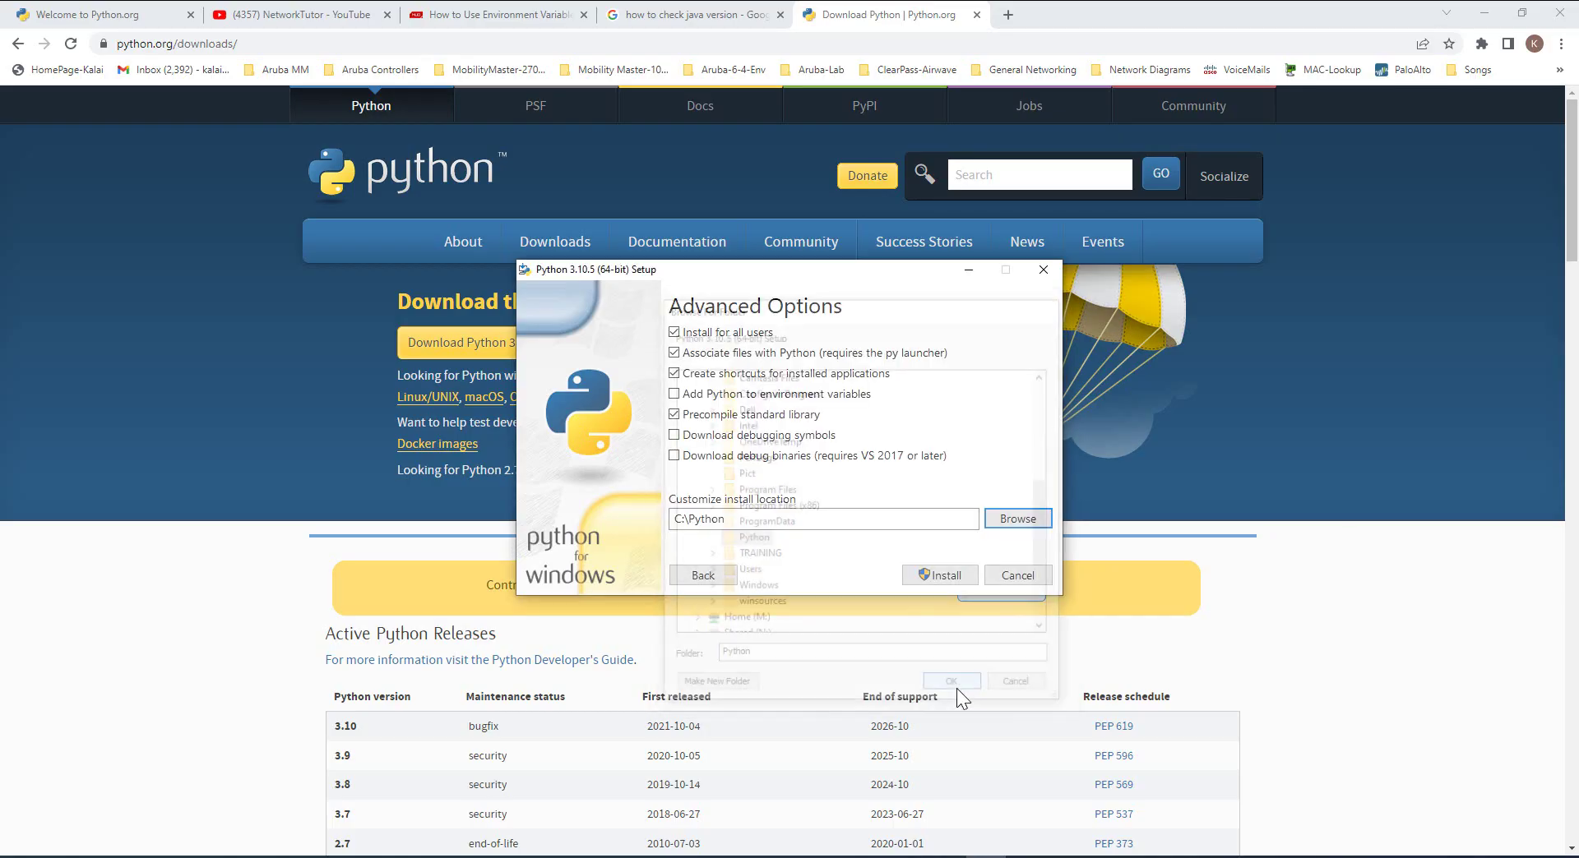
pyautogui.click(946, 576)
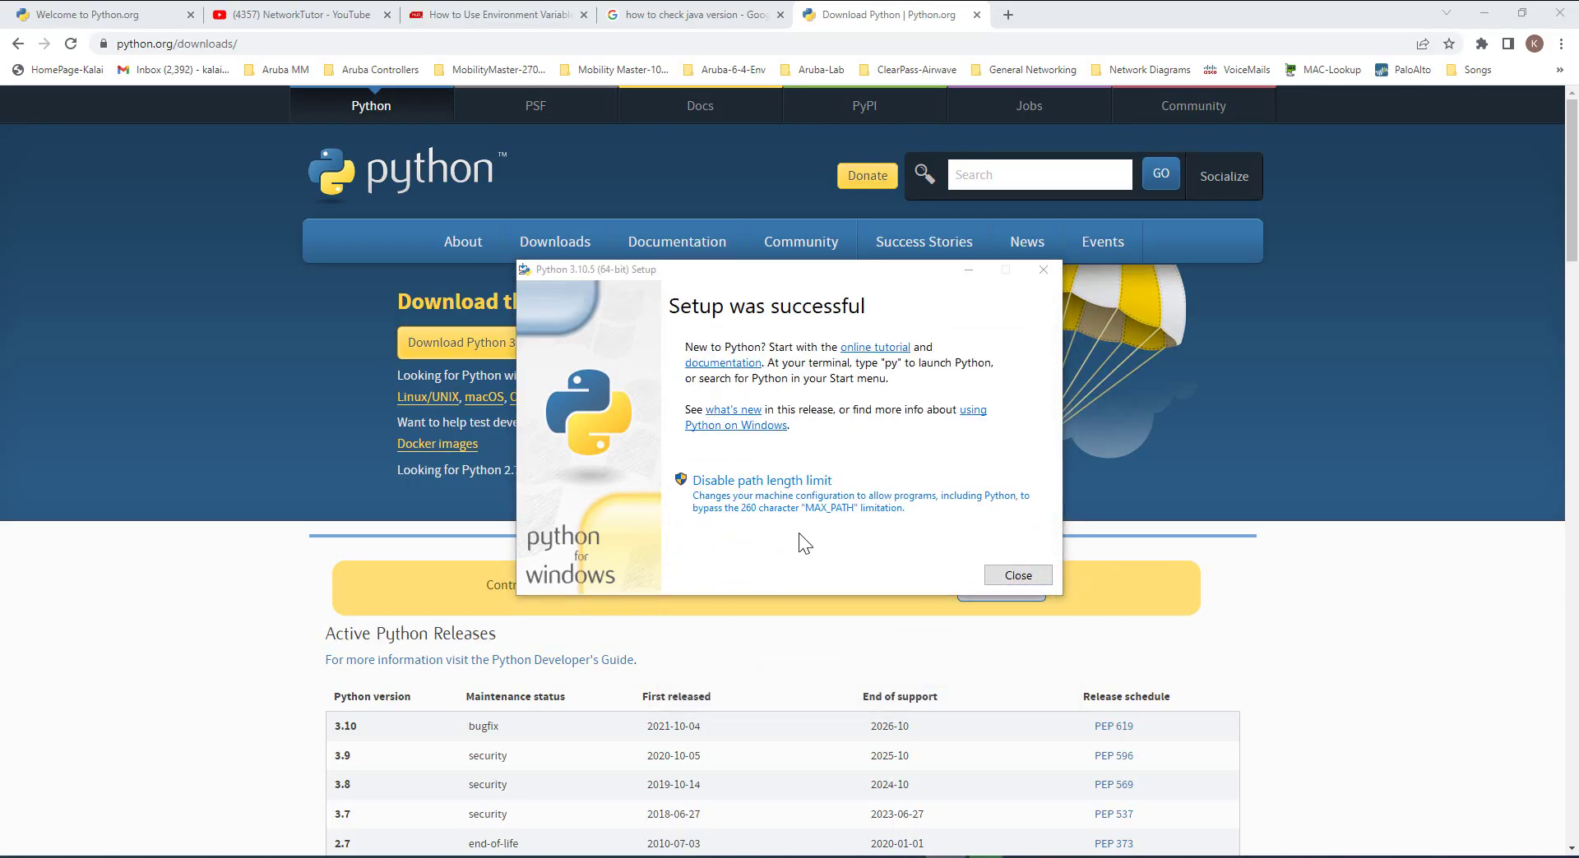
# Close the installer and run python --version in Command Prompt, which isn't recognised
pyautogui.click(1017, 575)
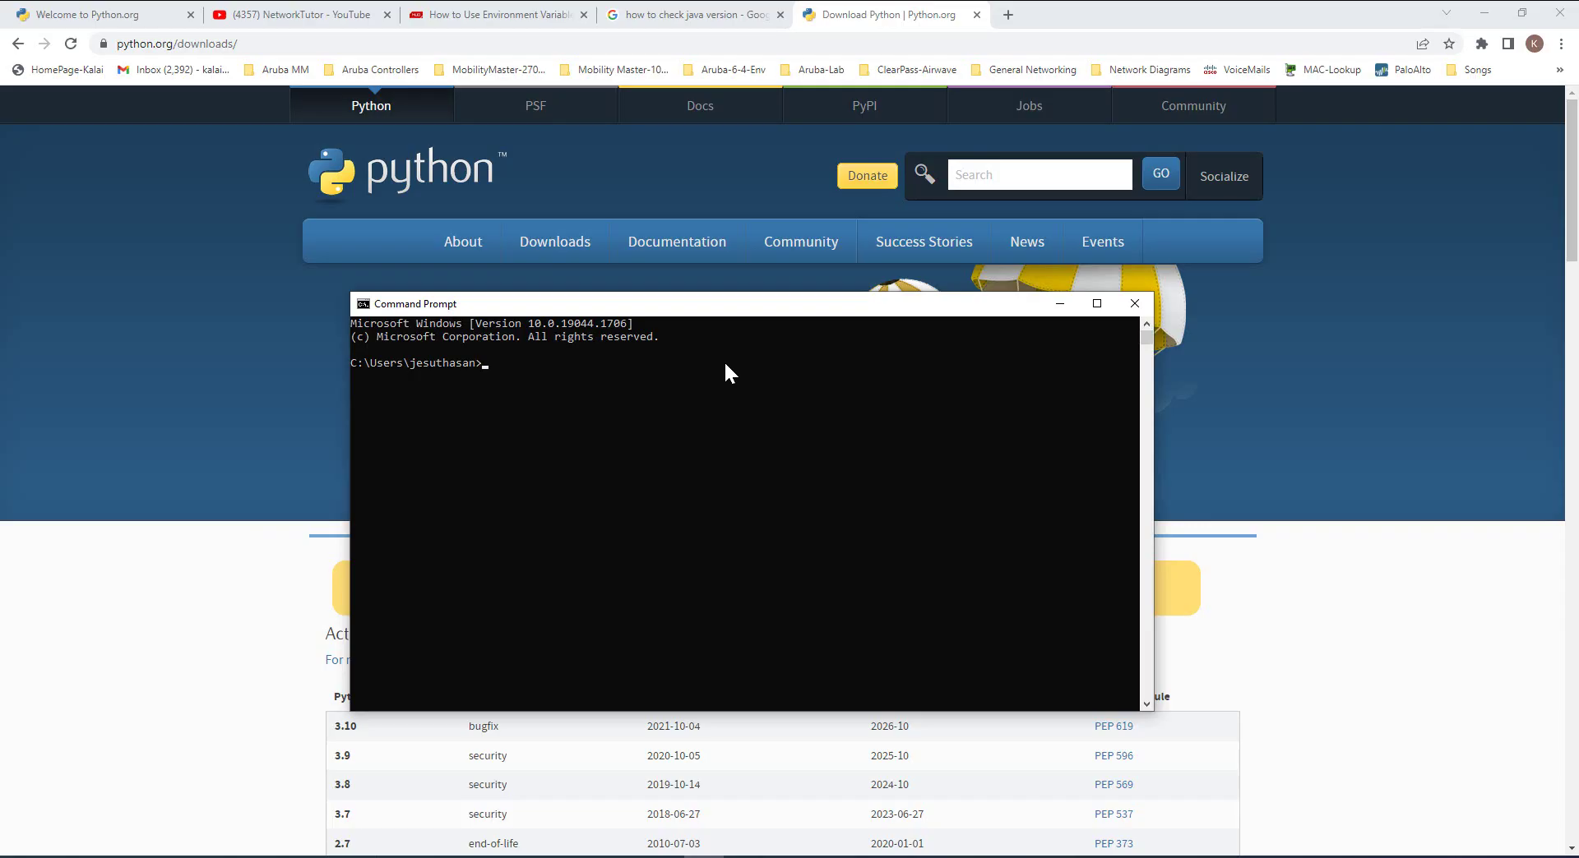
pyautogui.write('python --version')
pyautogui.press('Return')
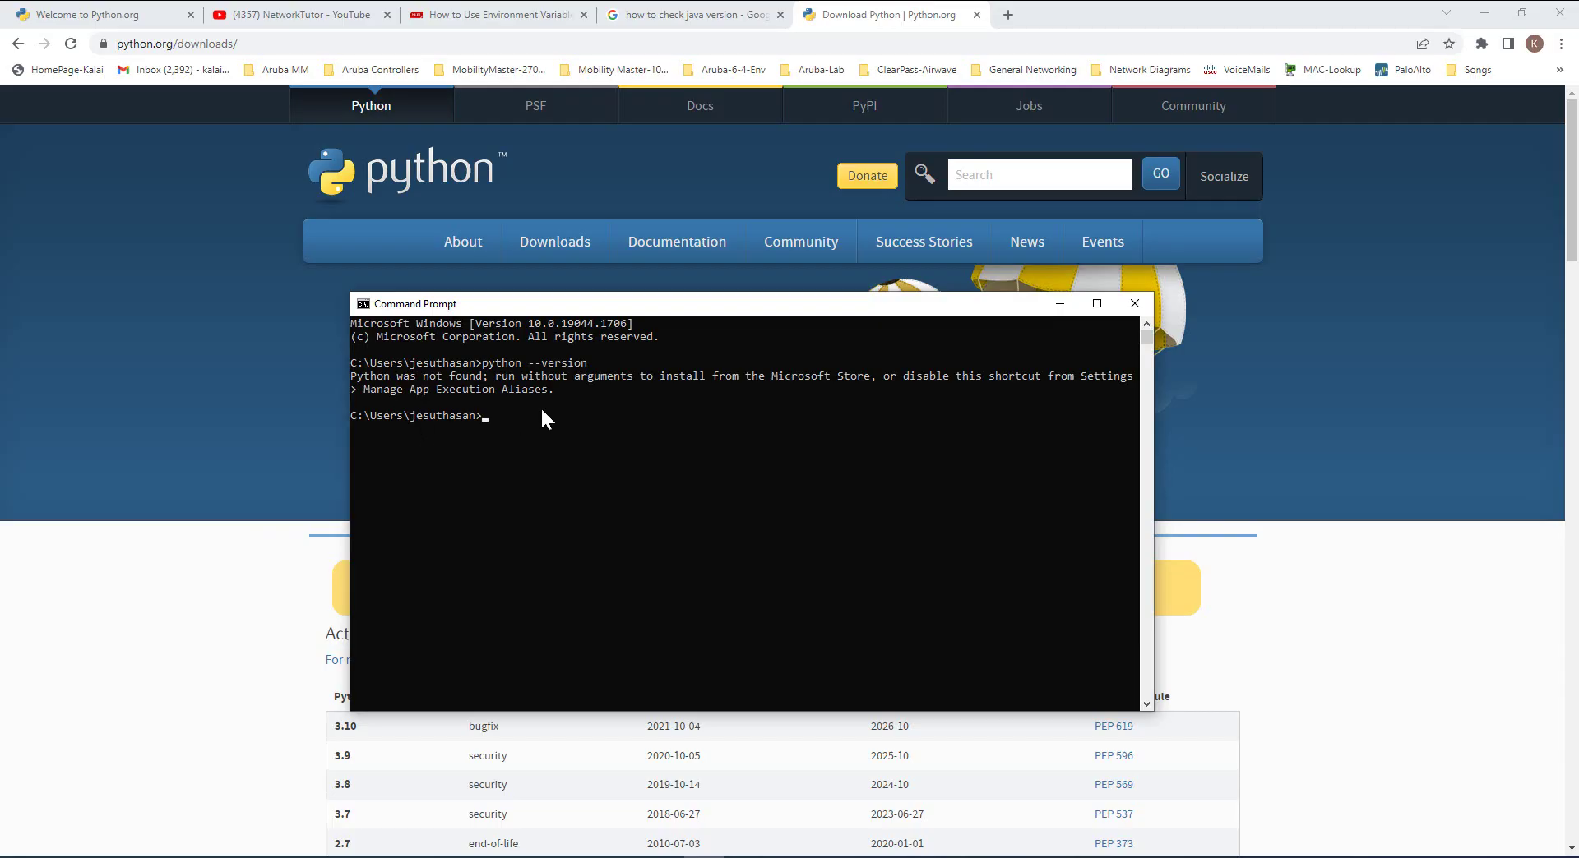
pyautogui.moveTo(482, 363); pyautogui.dragTo(573, 366)
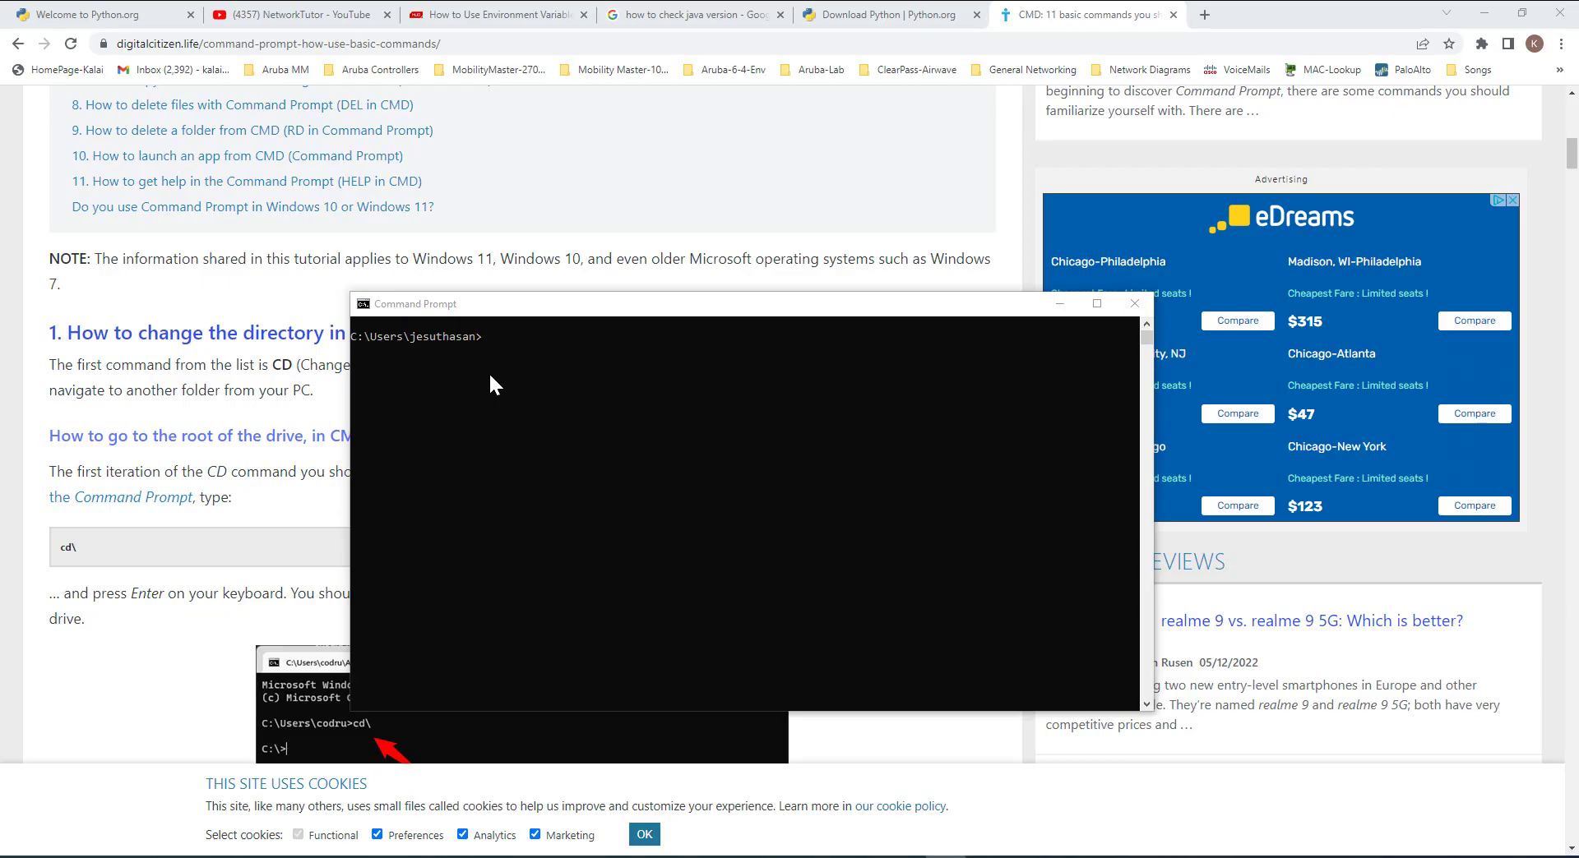
# Change to C:\Python with cd\ and cd Python, then run python --version to get 3.10.5
pyautogui.click(490, 377)
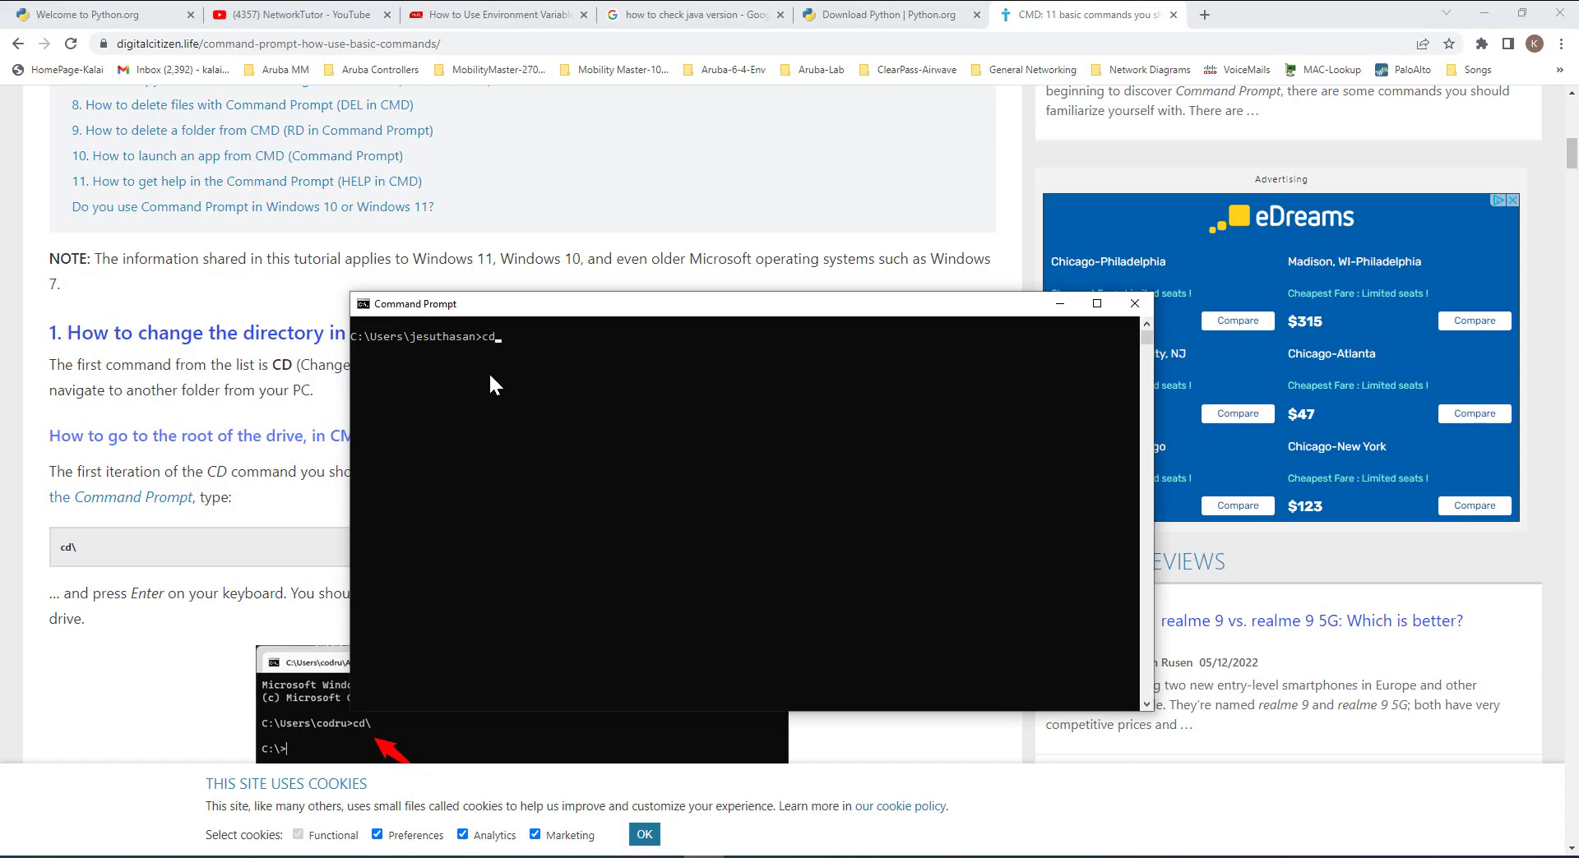
pyautogui.write('cd')
pyautogui.write('\\')
pyautogui.press('Return')
pyautogui.write('cd Python')
pyautogui.press('Return')
pyautogui.write('python --version')
pyautogui.press('Return')
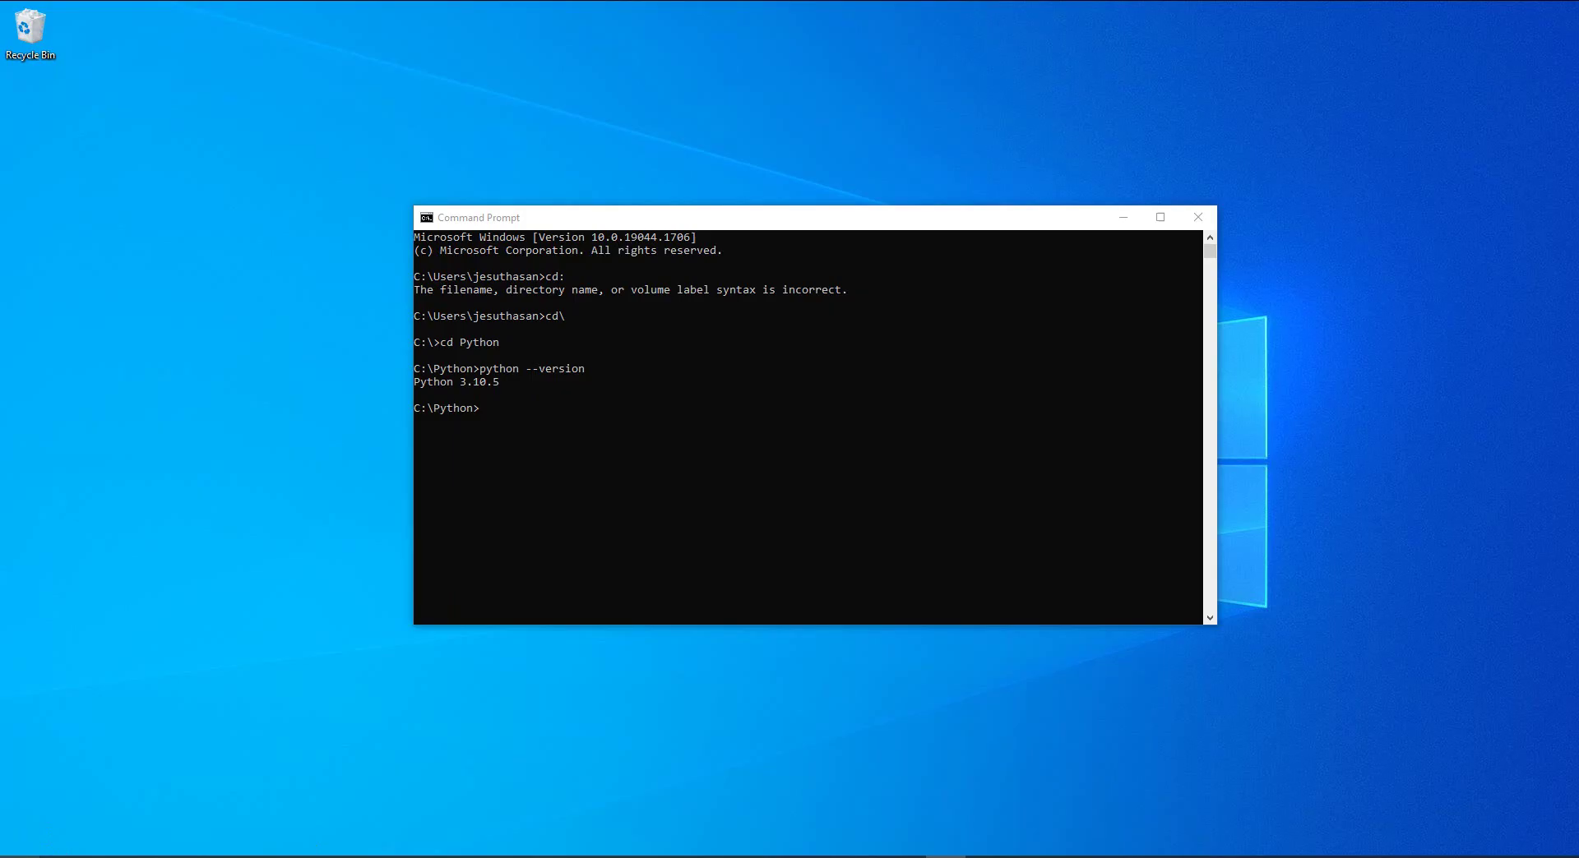
# Open Environment Variables via This PC Properties and Advanced system settings
pyautogui.press('super+e')
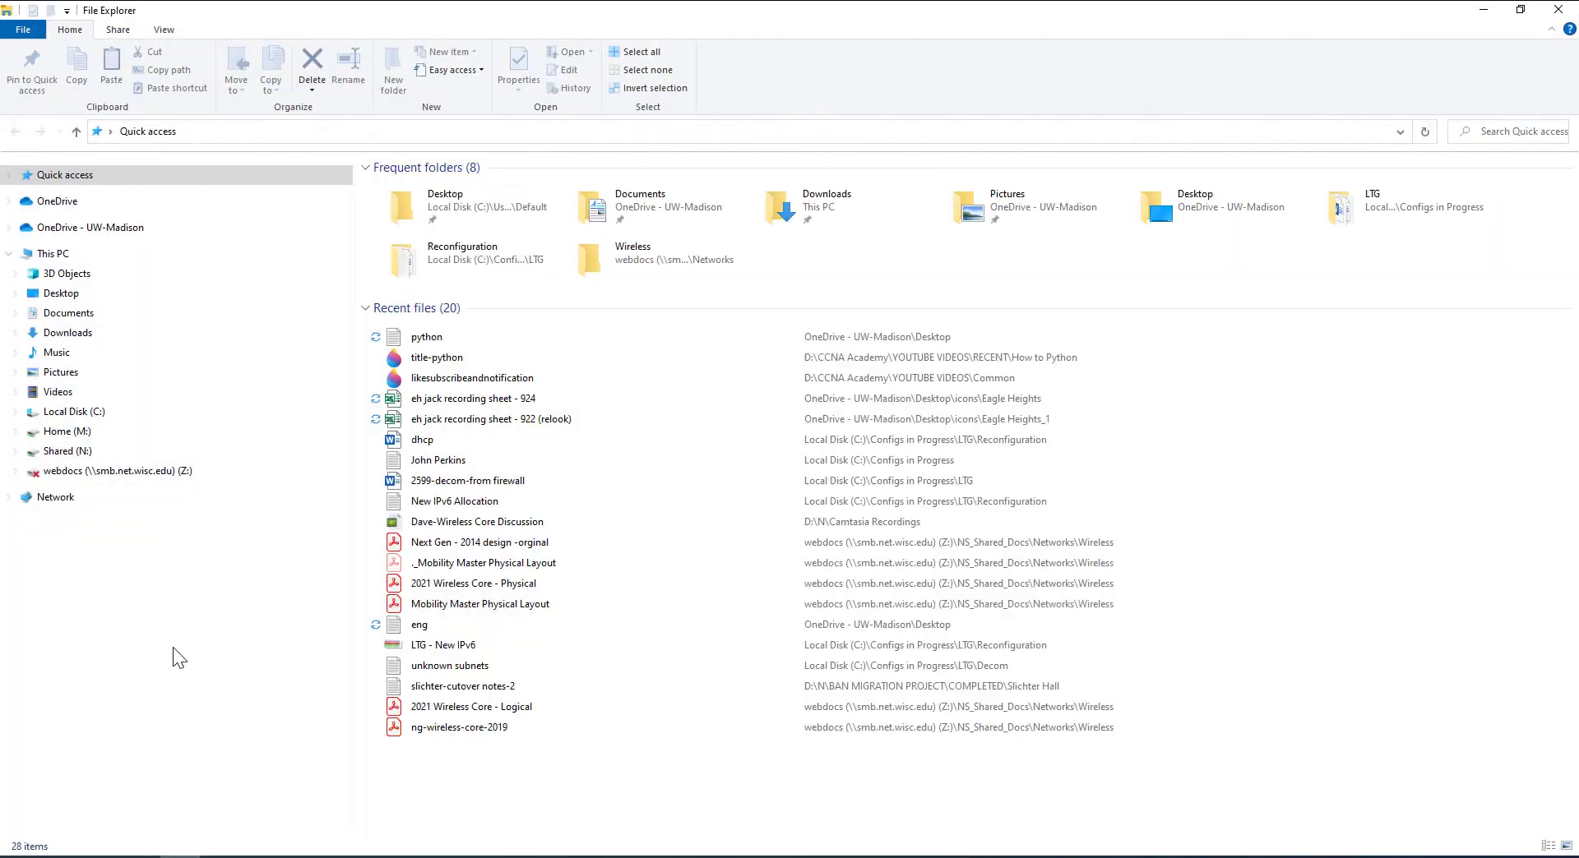
pyautogui.click(53, 255)
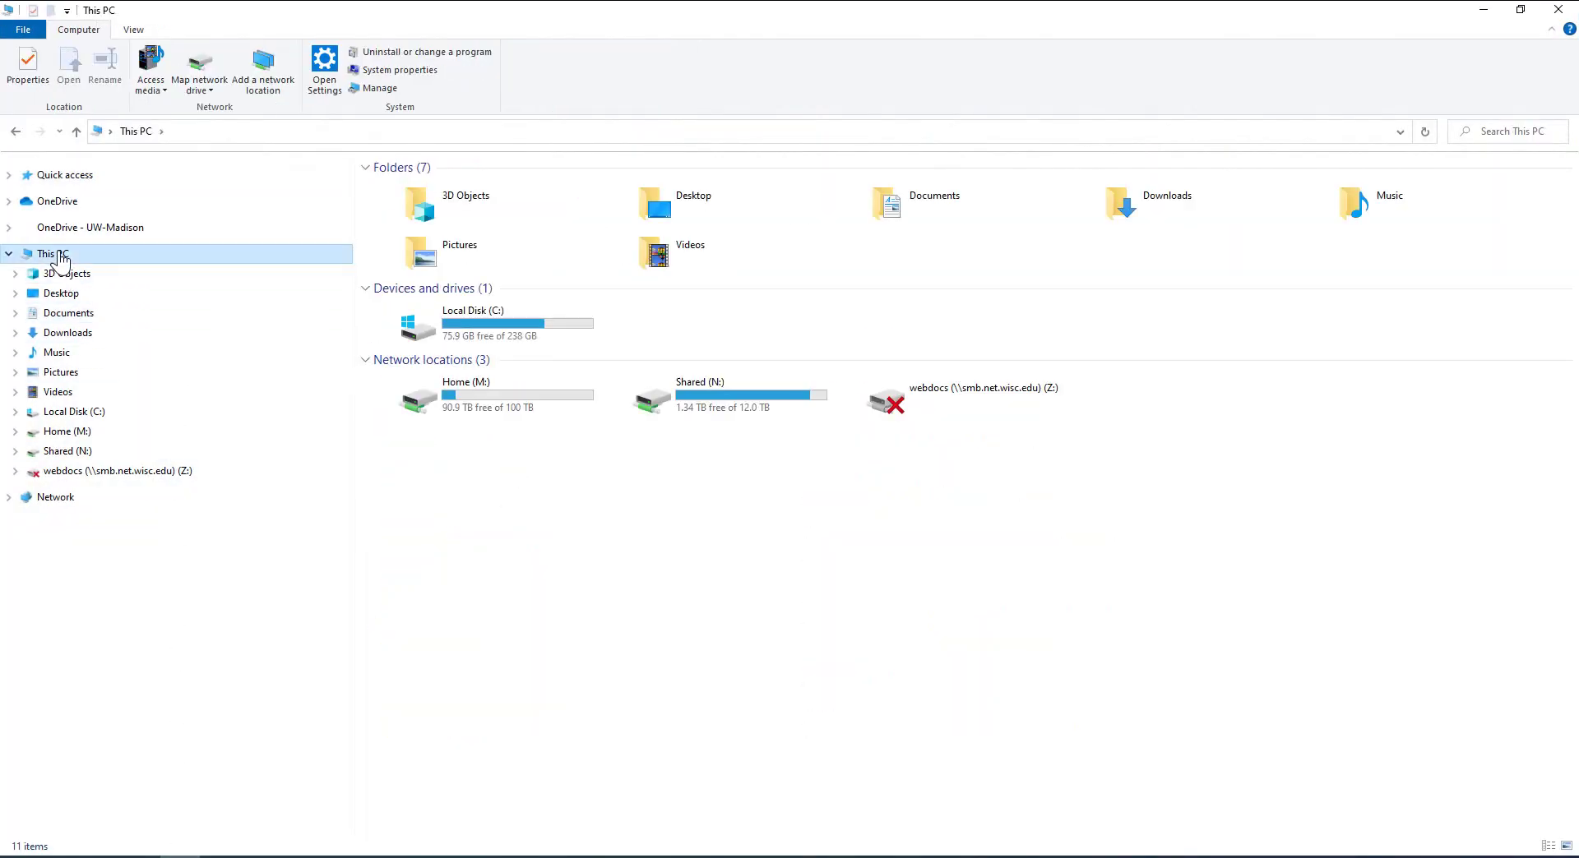
pyautogui.rightClick(59, 257)
pyautogui.click(109, 485)
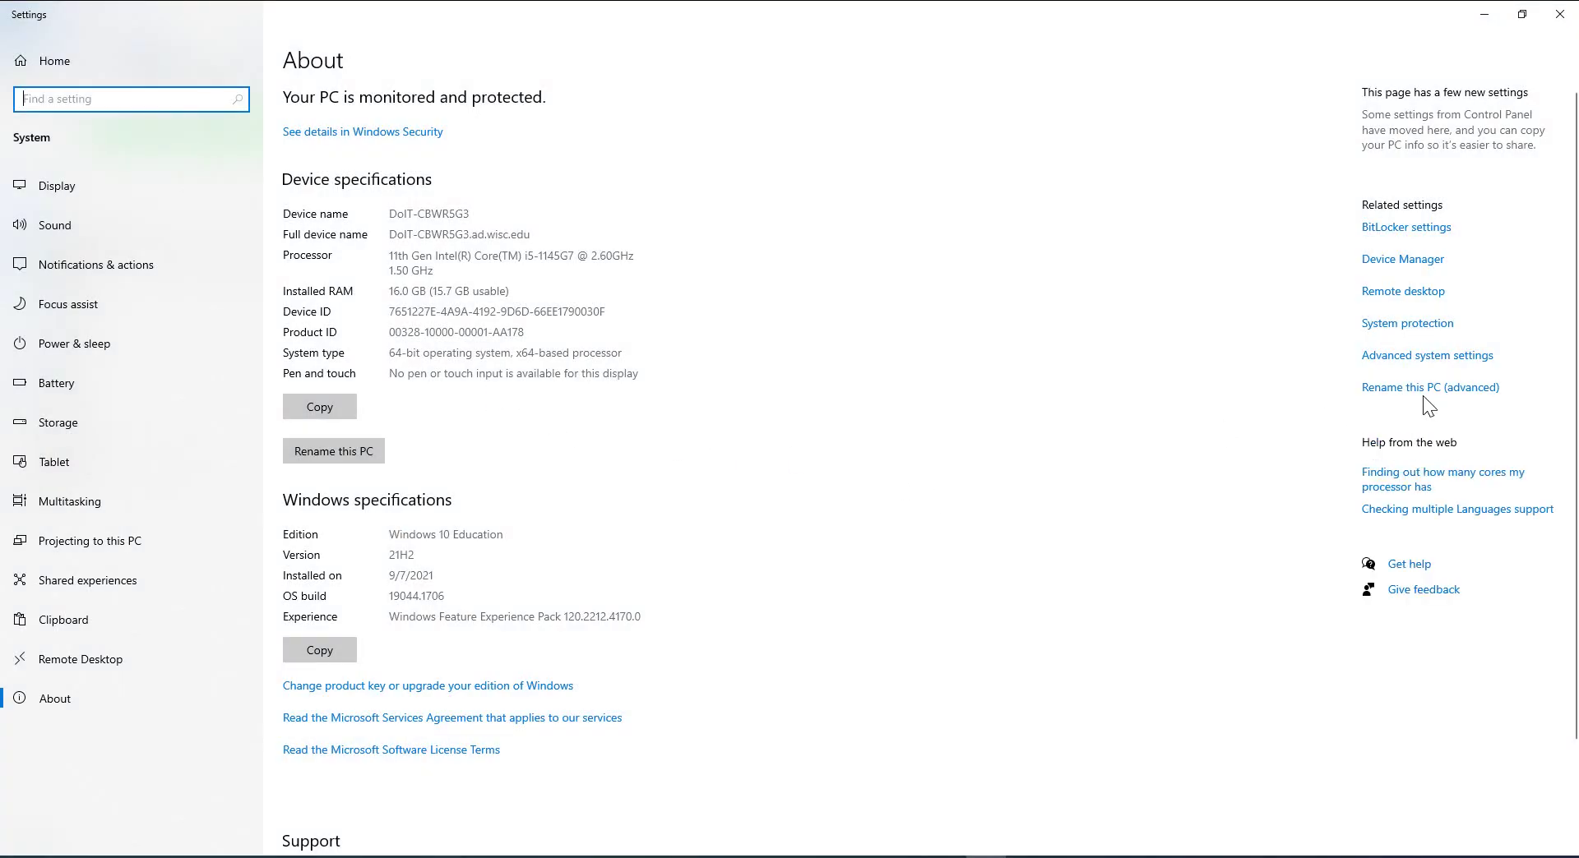
pyautogui.click(1401, 362)
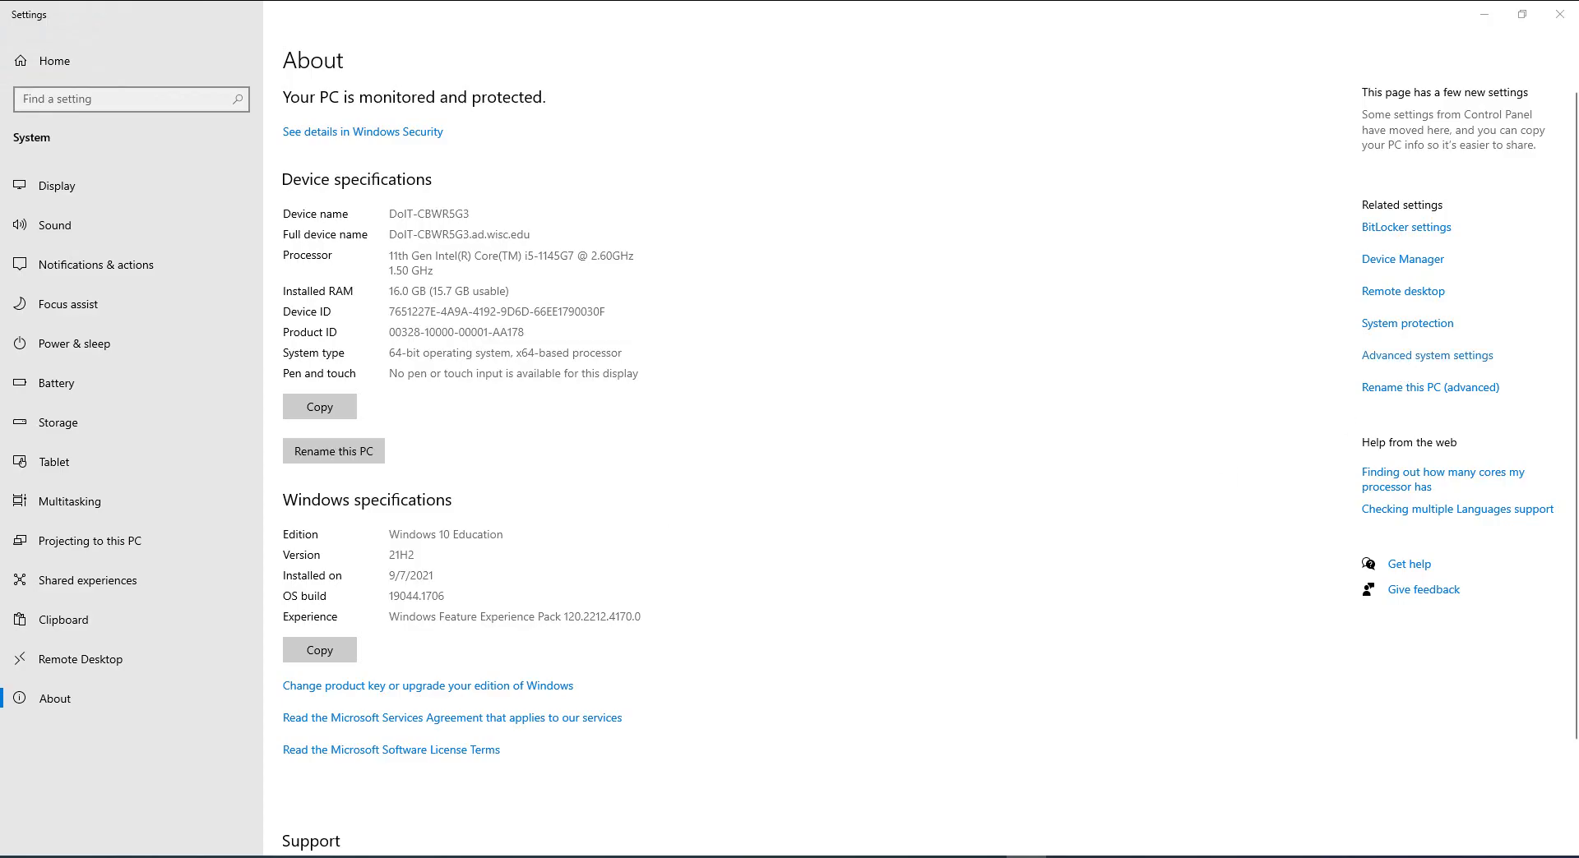
pyautogui.click(924, 450)
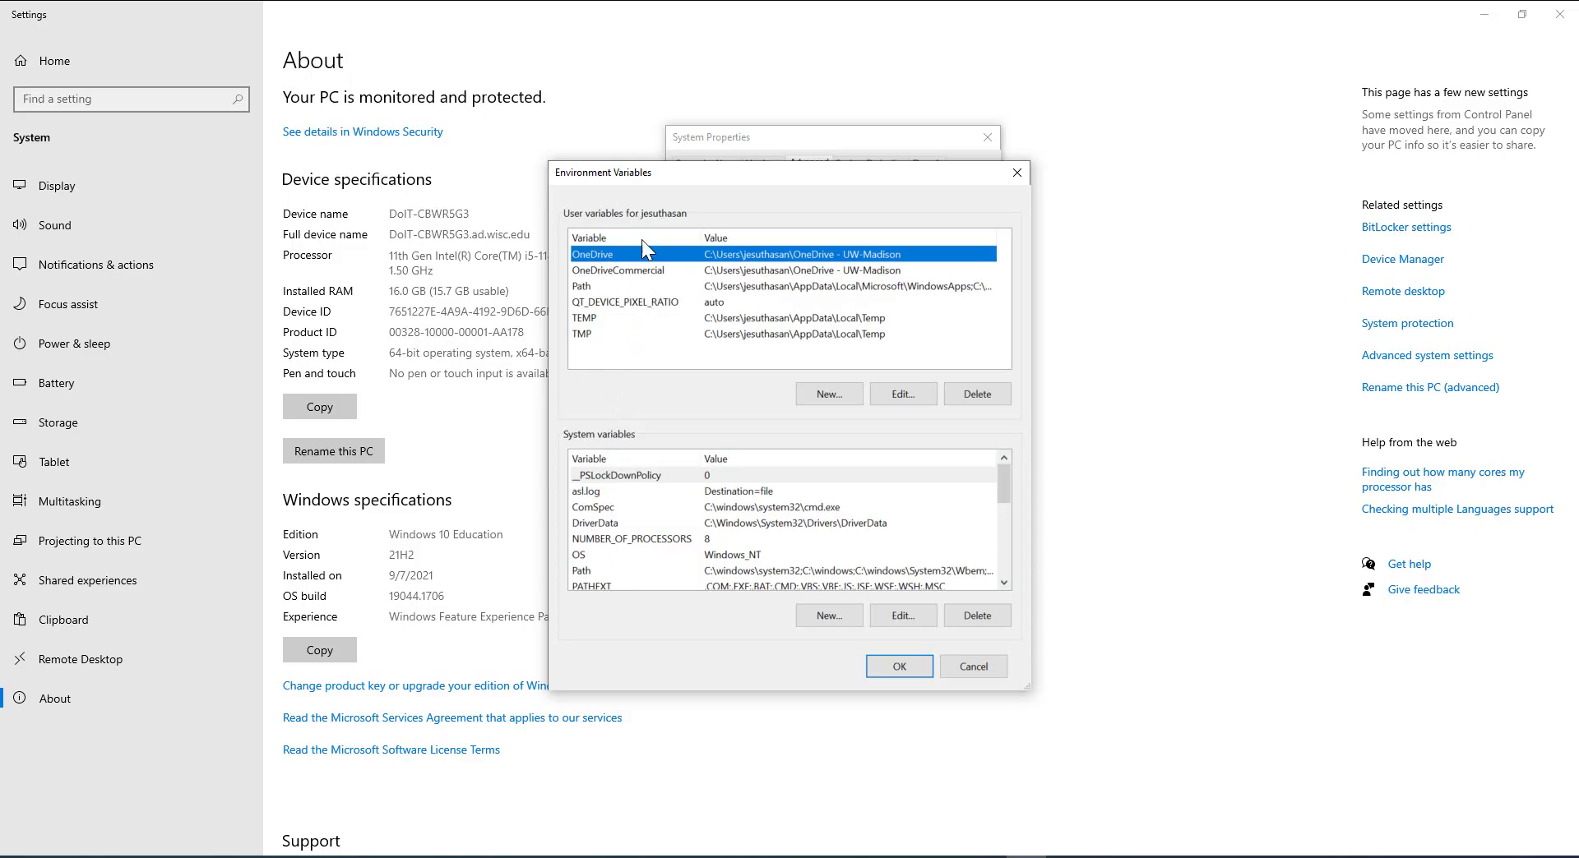
# Add C:\Python as a new user Path entry and save all the dialogs
pyautogui.doubleClick(621, 285)
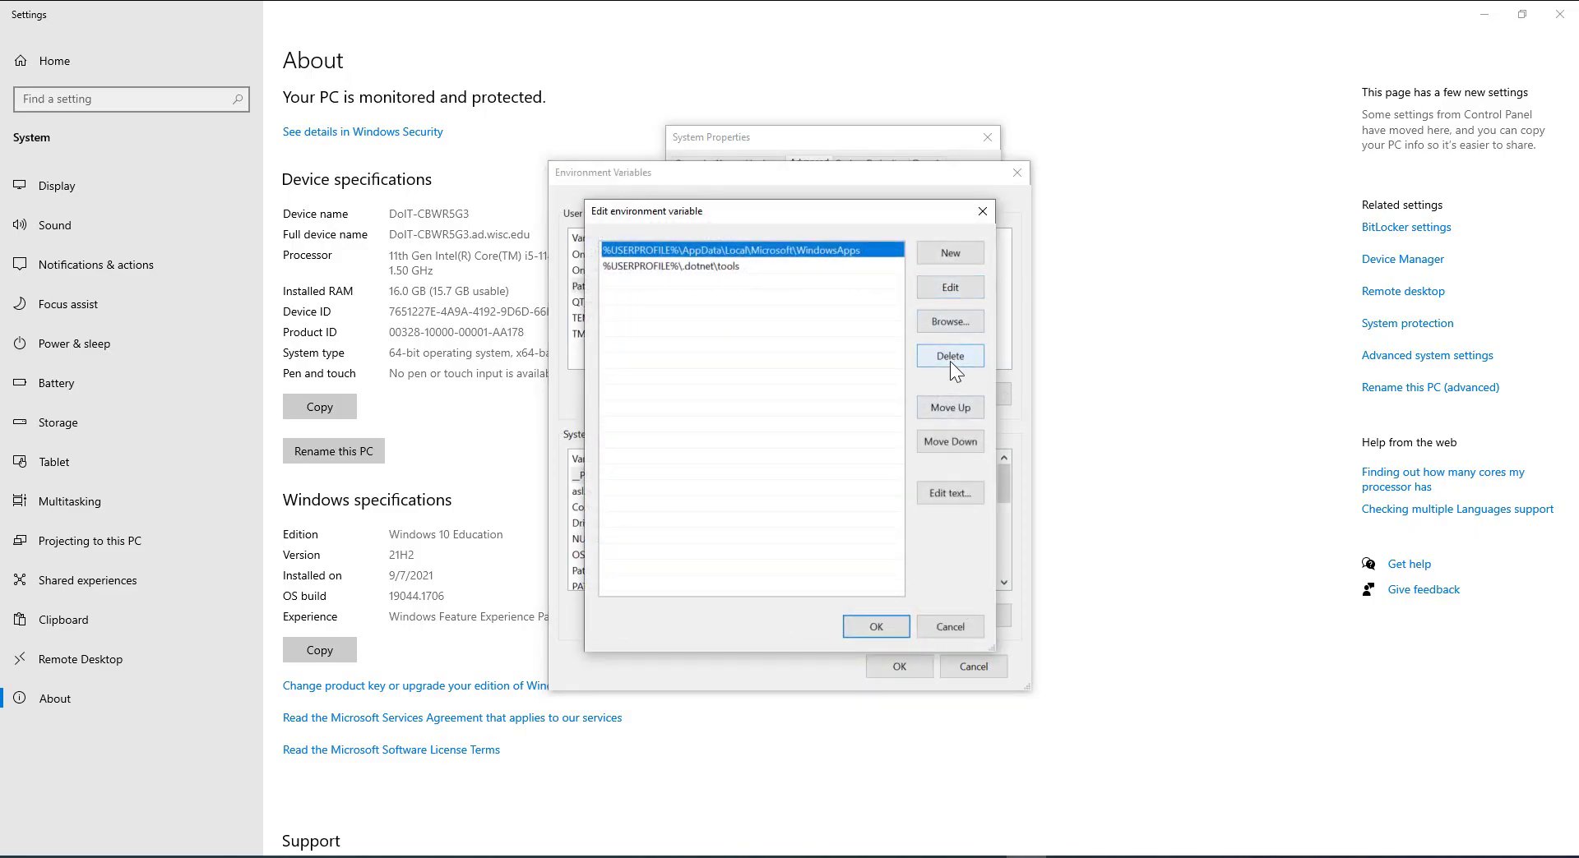
pyautogui.click(950, 255)
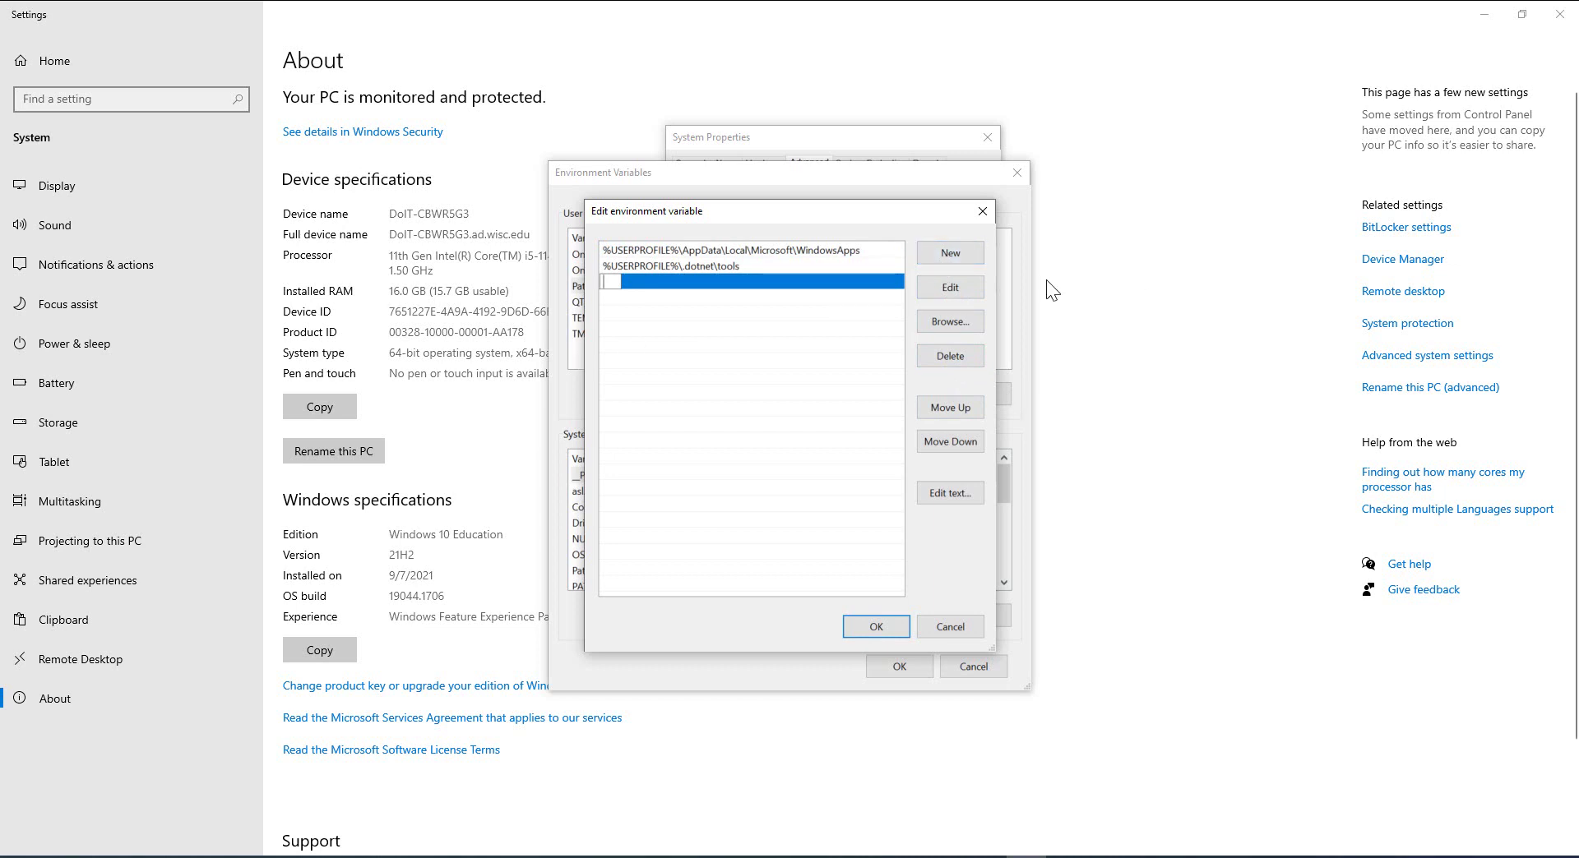
pyautogui.write('C:\\Python\\')
pyautogui.press('BackSpace')
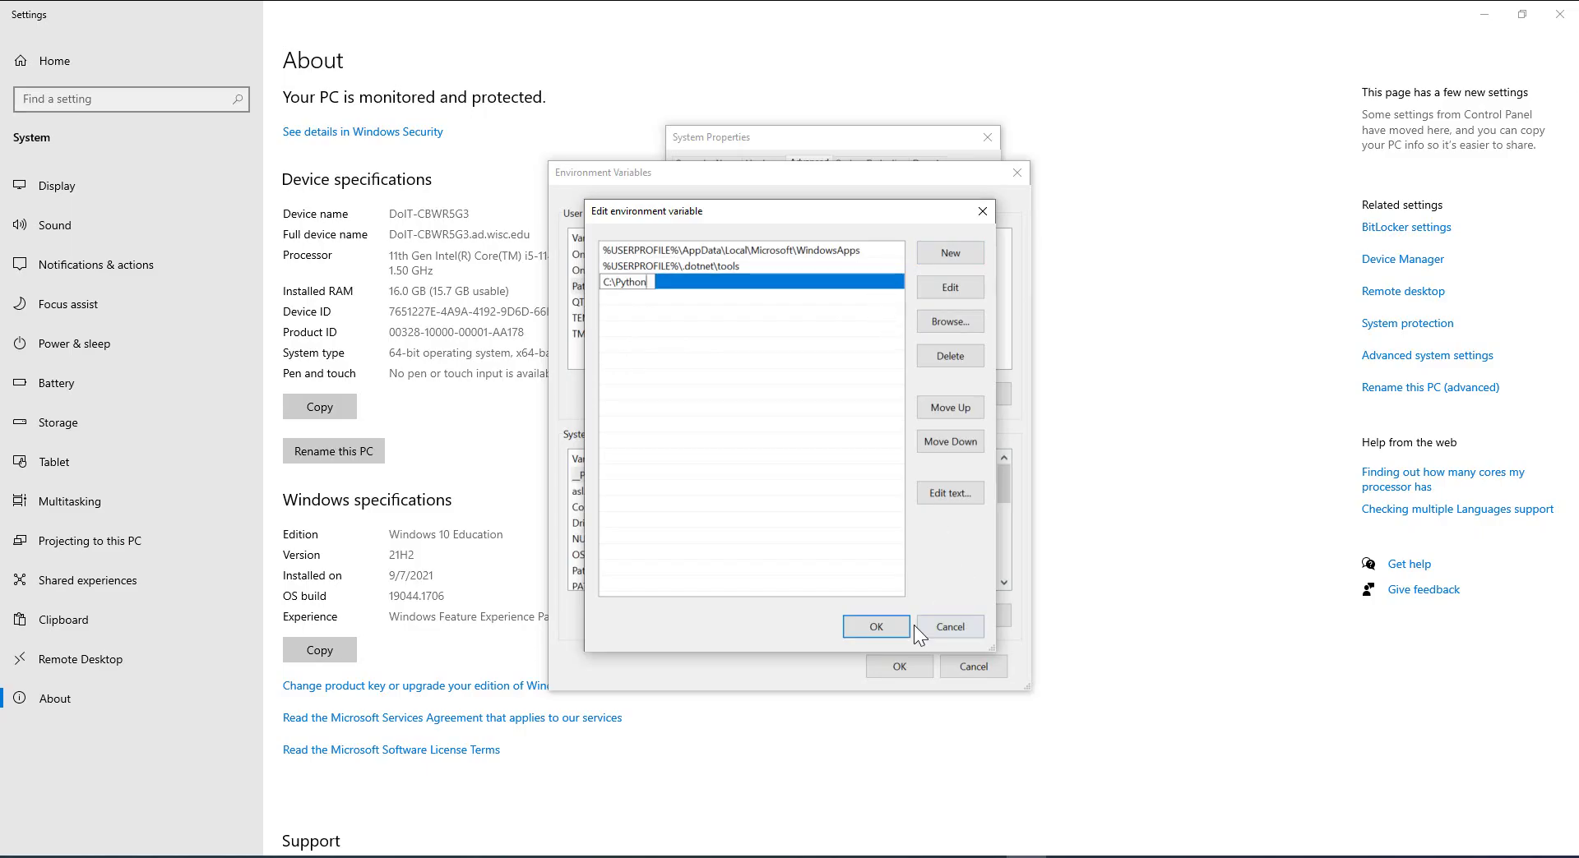
pyautogui.click(817, 515)
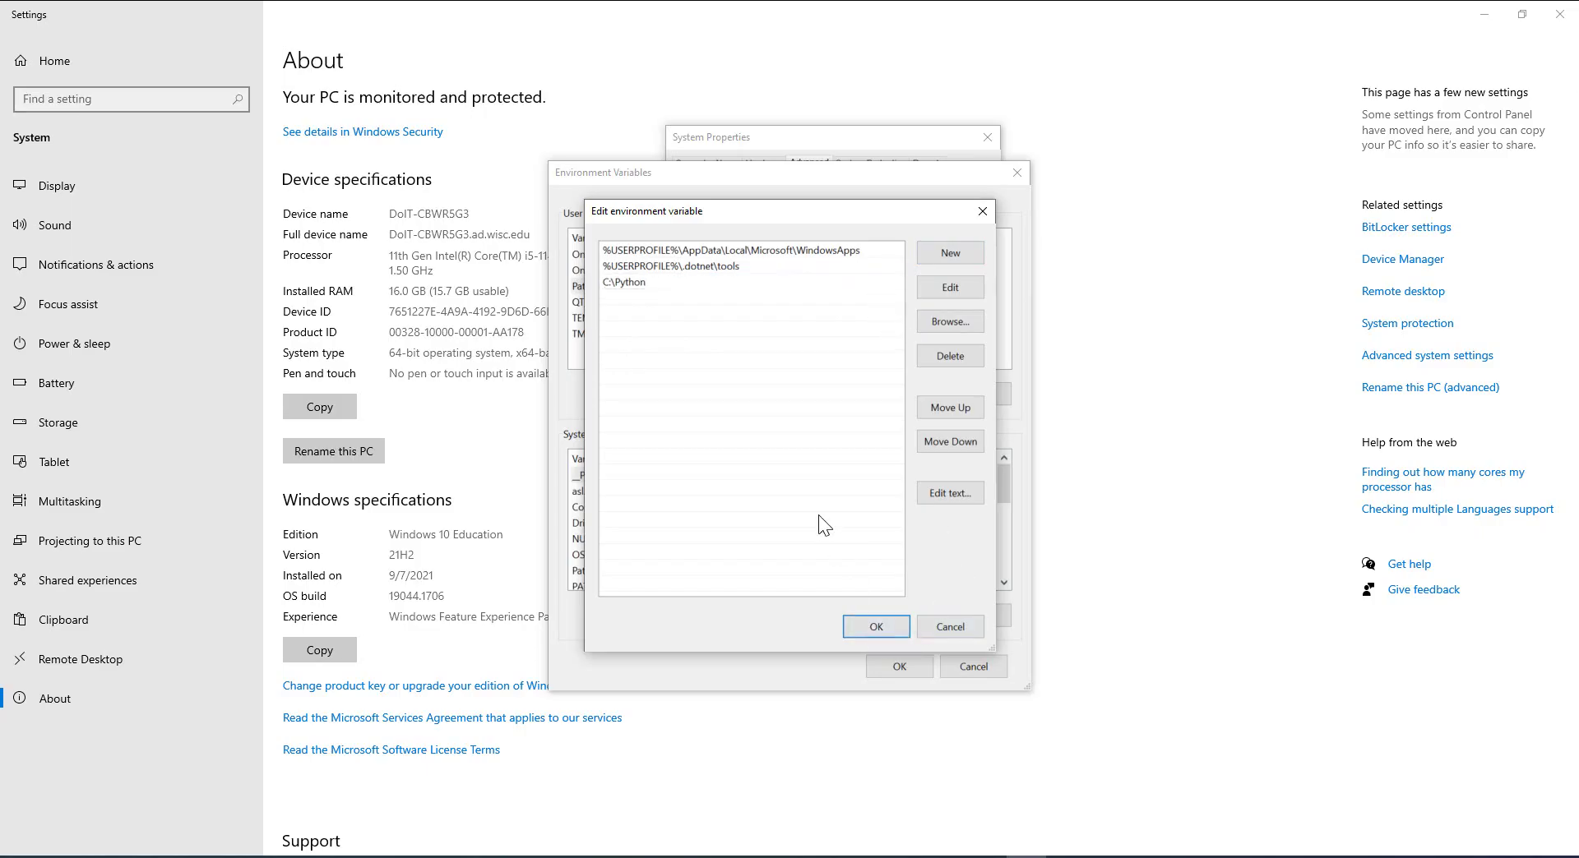
pyautogui.click(880, 629)
pyautogui.click(899, 666)
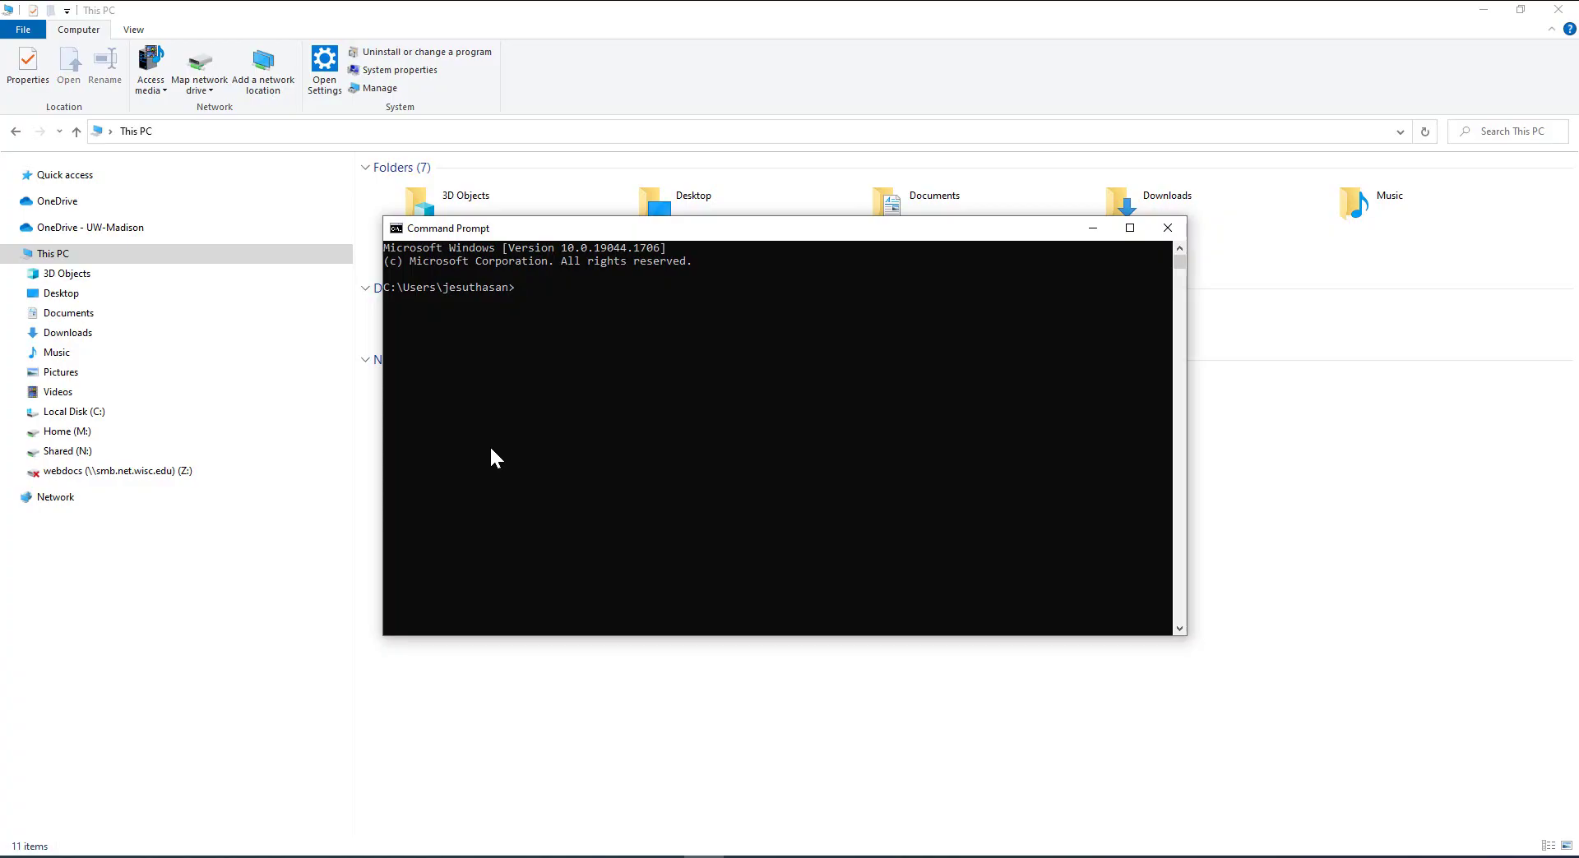
# Run python --version again, fixing a typo, and see Python still not found
pyautogui.write('pythoin')
pyautogui.press('BackSpace')
pyautogui.press('BackSpace')
pyautogui.write('n --version')
pyautogui.press('Return')
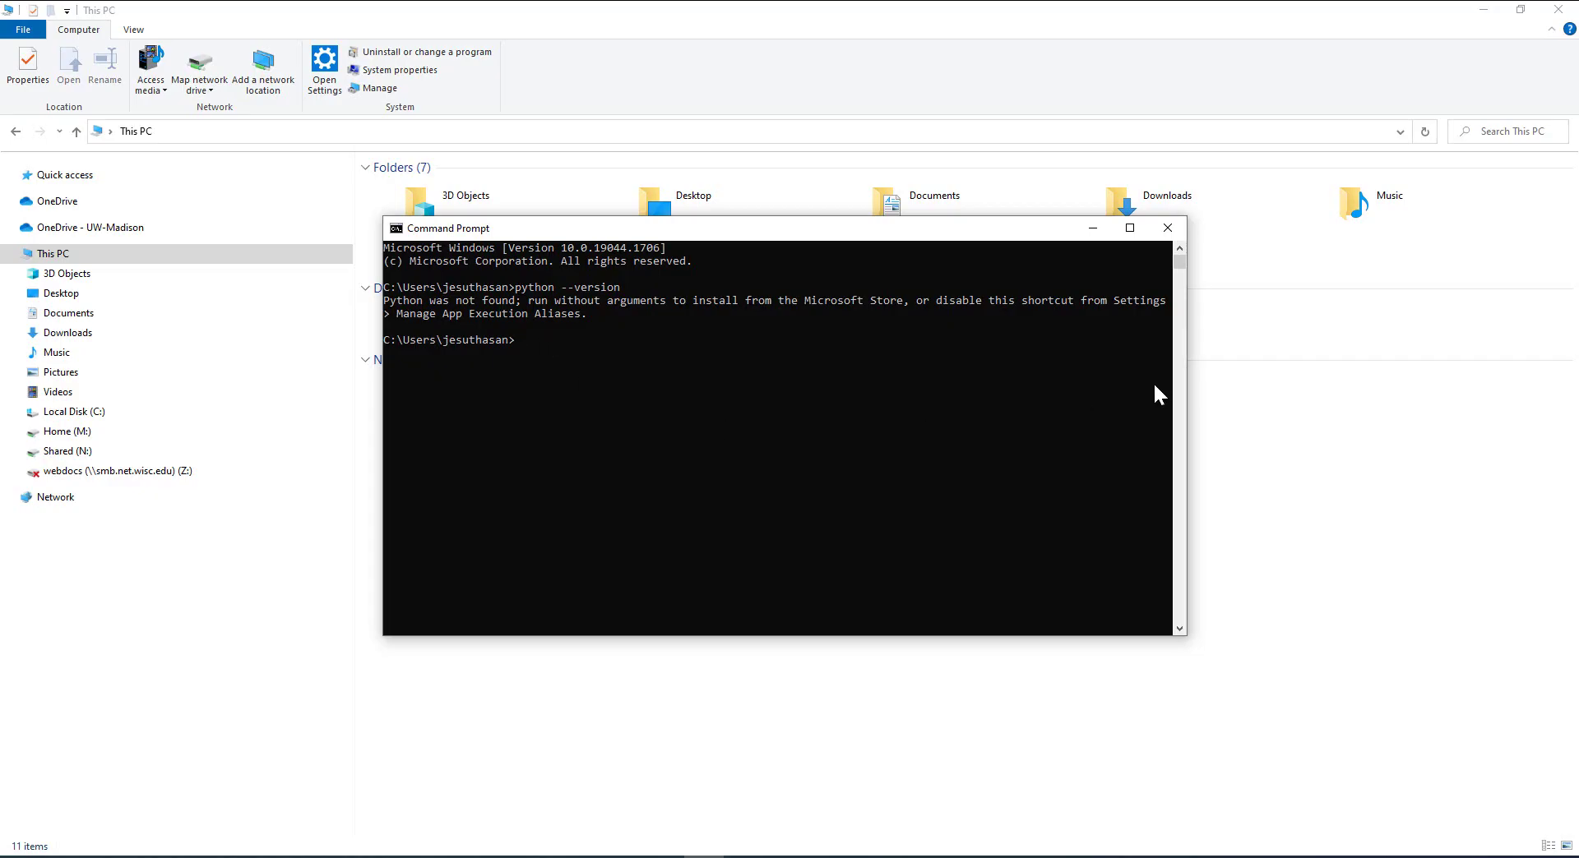
# Close Command Prompt and open the system Path variable for editing
pyautogui.click(1167, 229)
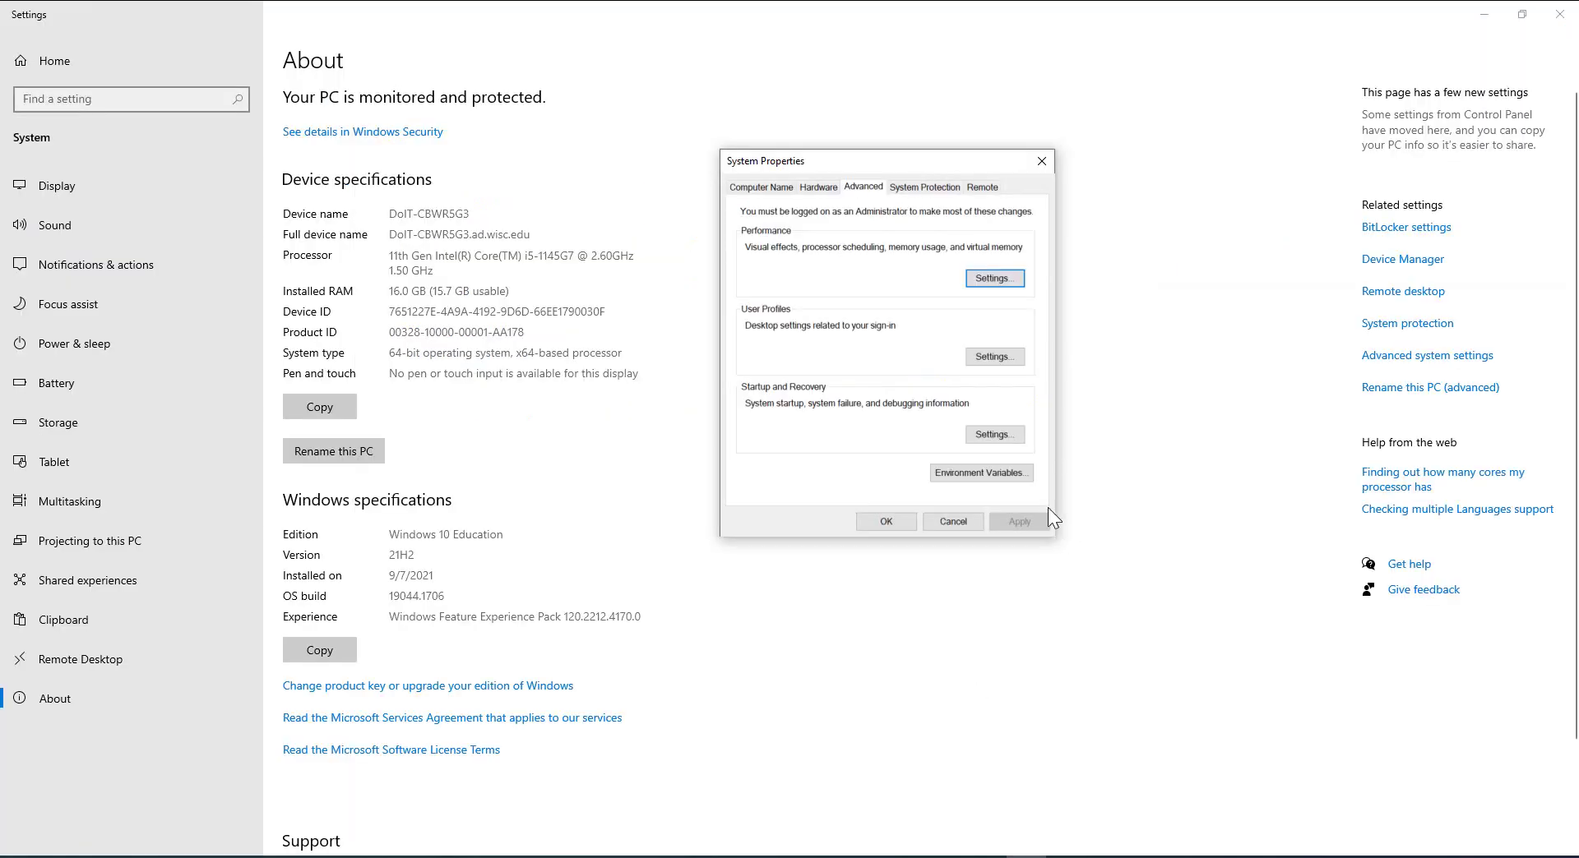
pyautogui.click(1000, 472)
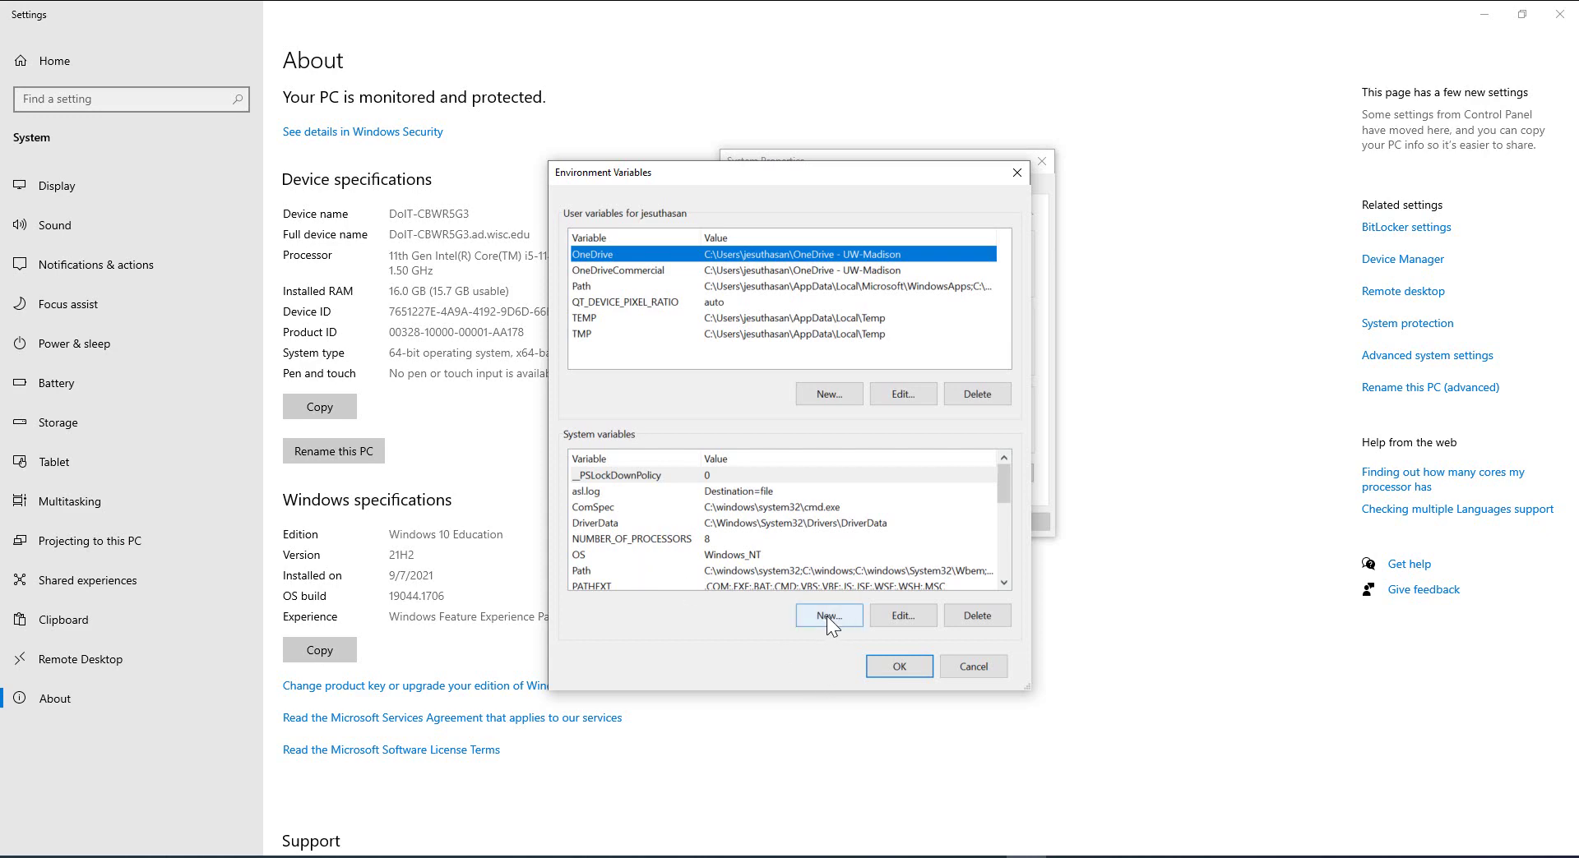
pyautogui.doubleClick(623, 570)
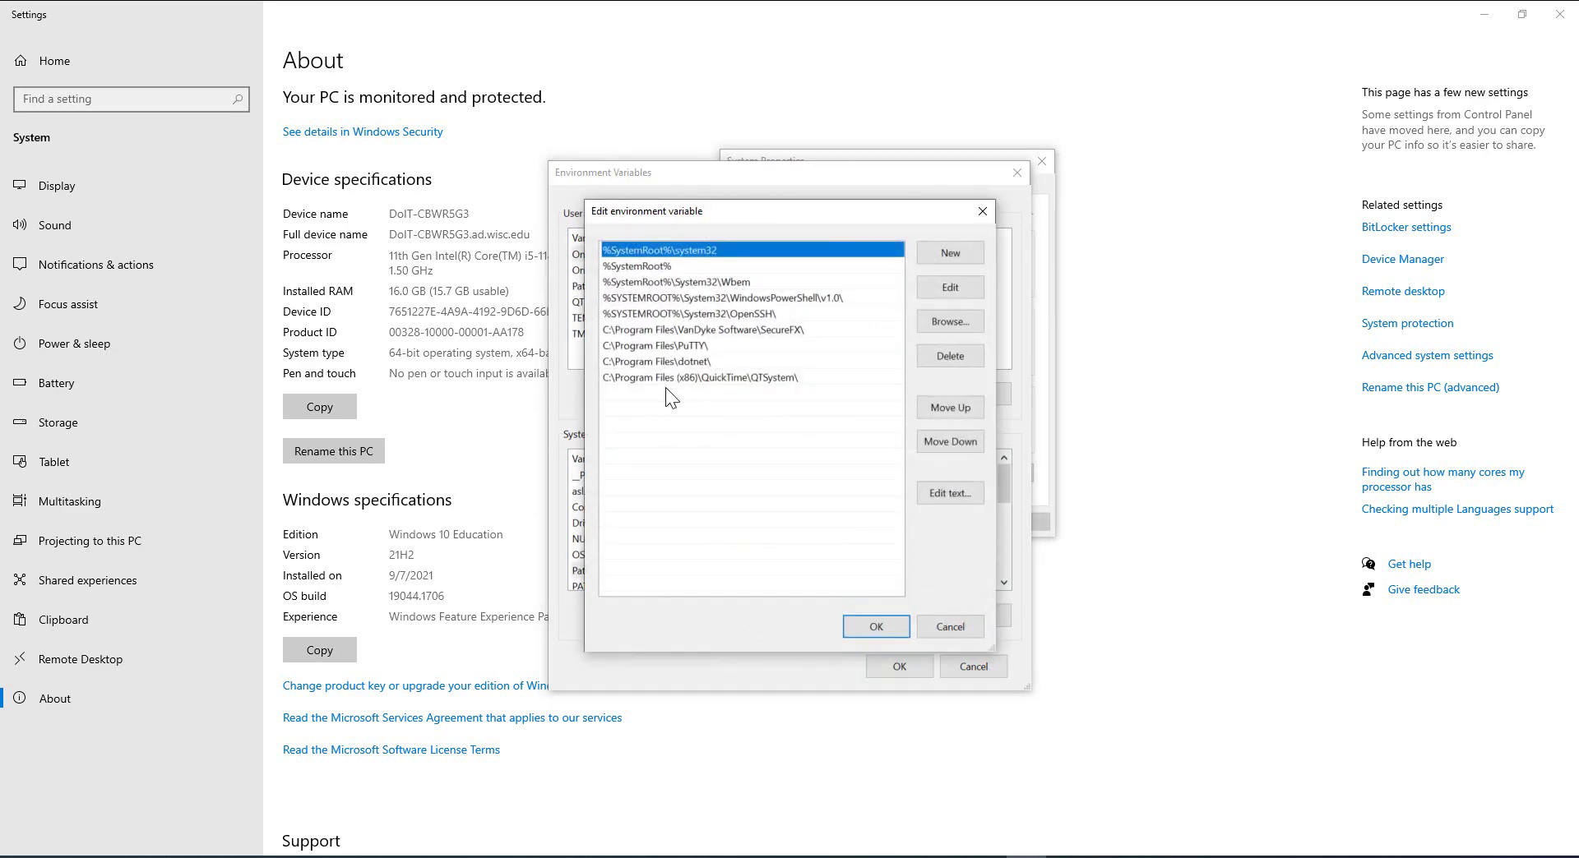
pyautogui.click(616, 395)
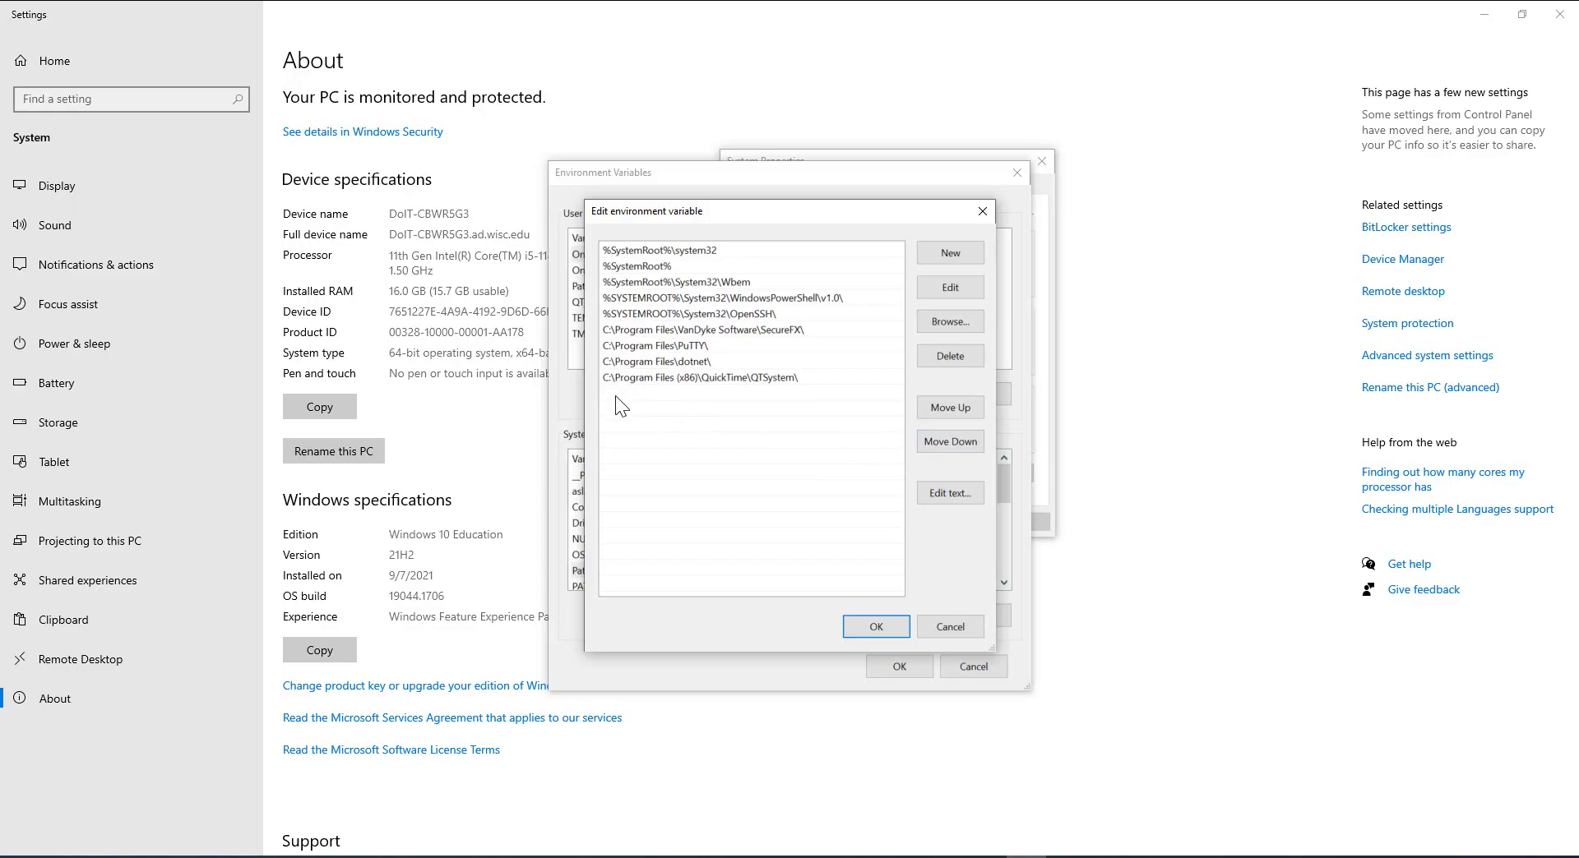
# Add a C:\Python entry to the system Path and confirm all dialogs
pyautogui.click(946, 253)
pyautogui.write('C:\\Python\\')
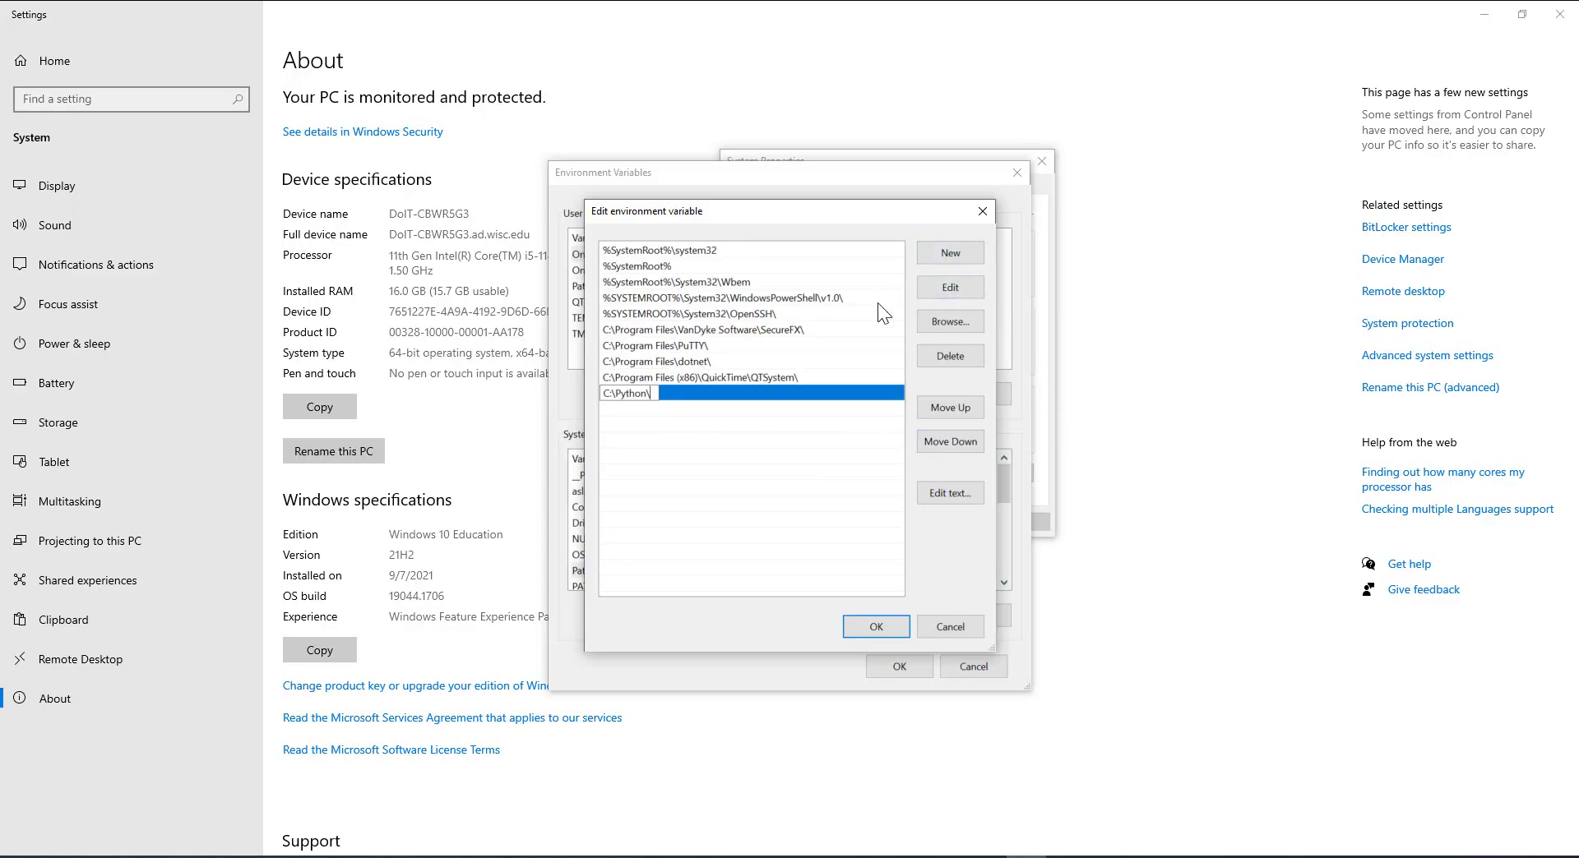
pyautogui.press('BackSpace')
pyautogui.click(813, 549)
pyautogui.click(876, 628)
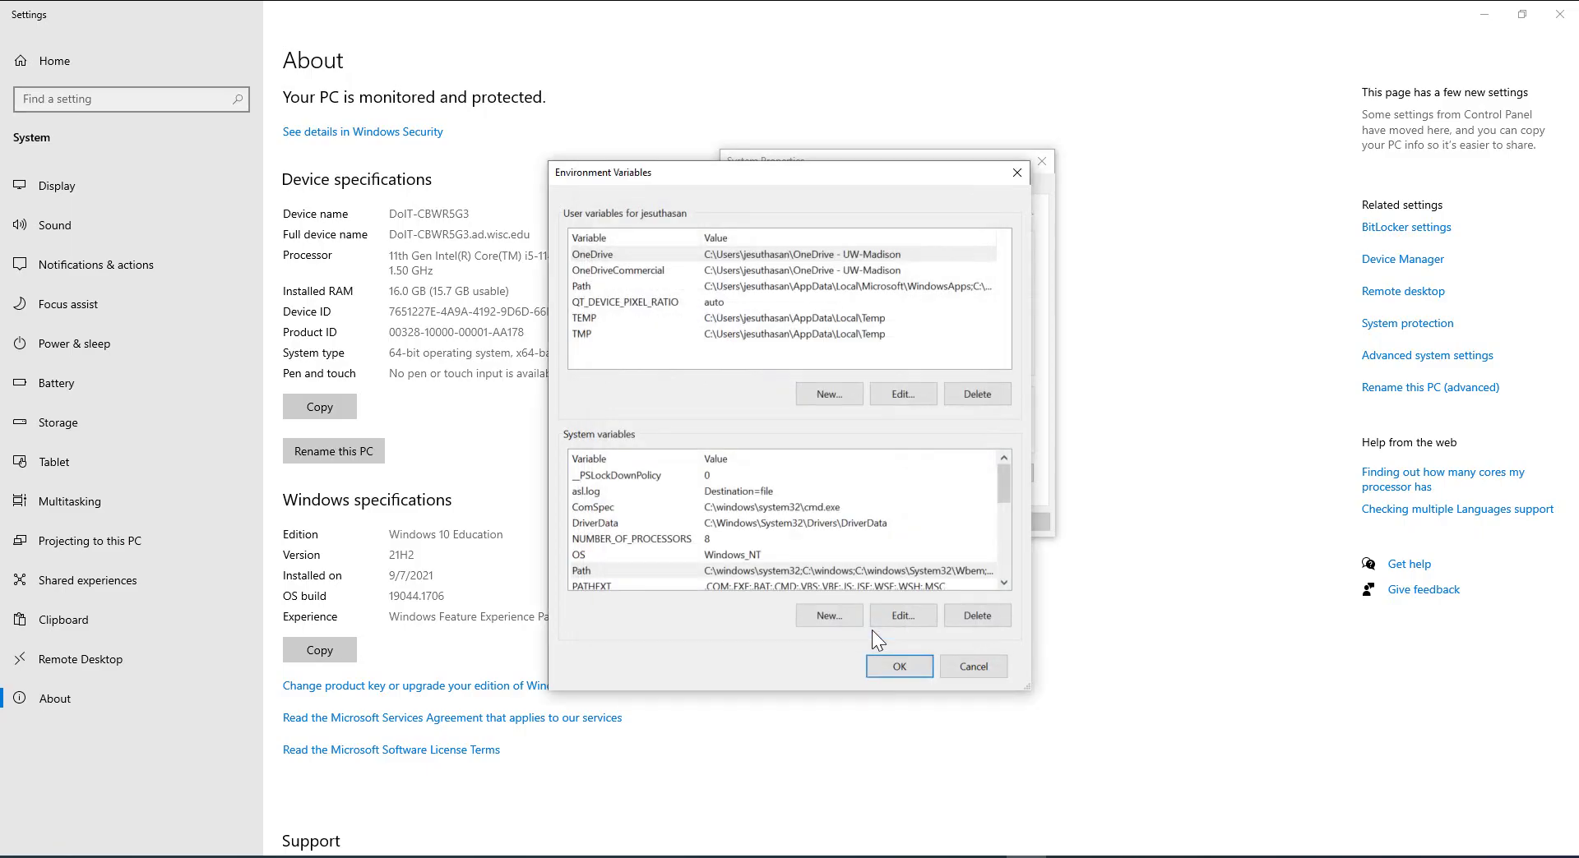
pyautogui.click(900, 666)
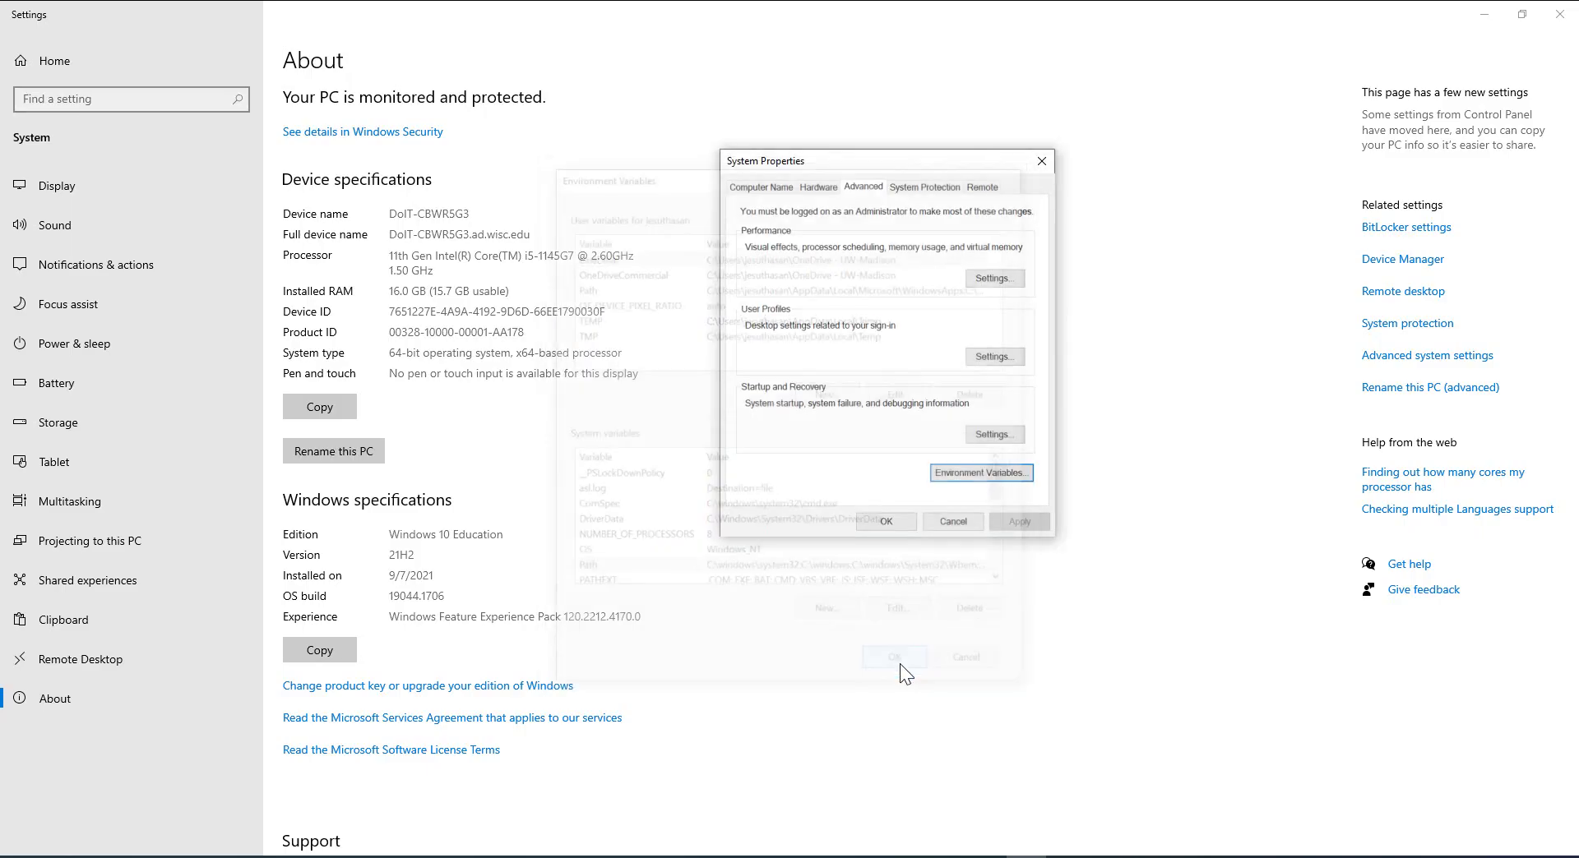
pyautogui.click(885, 522)
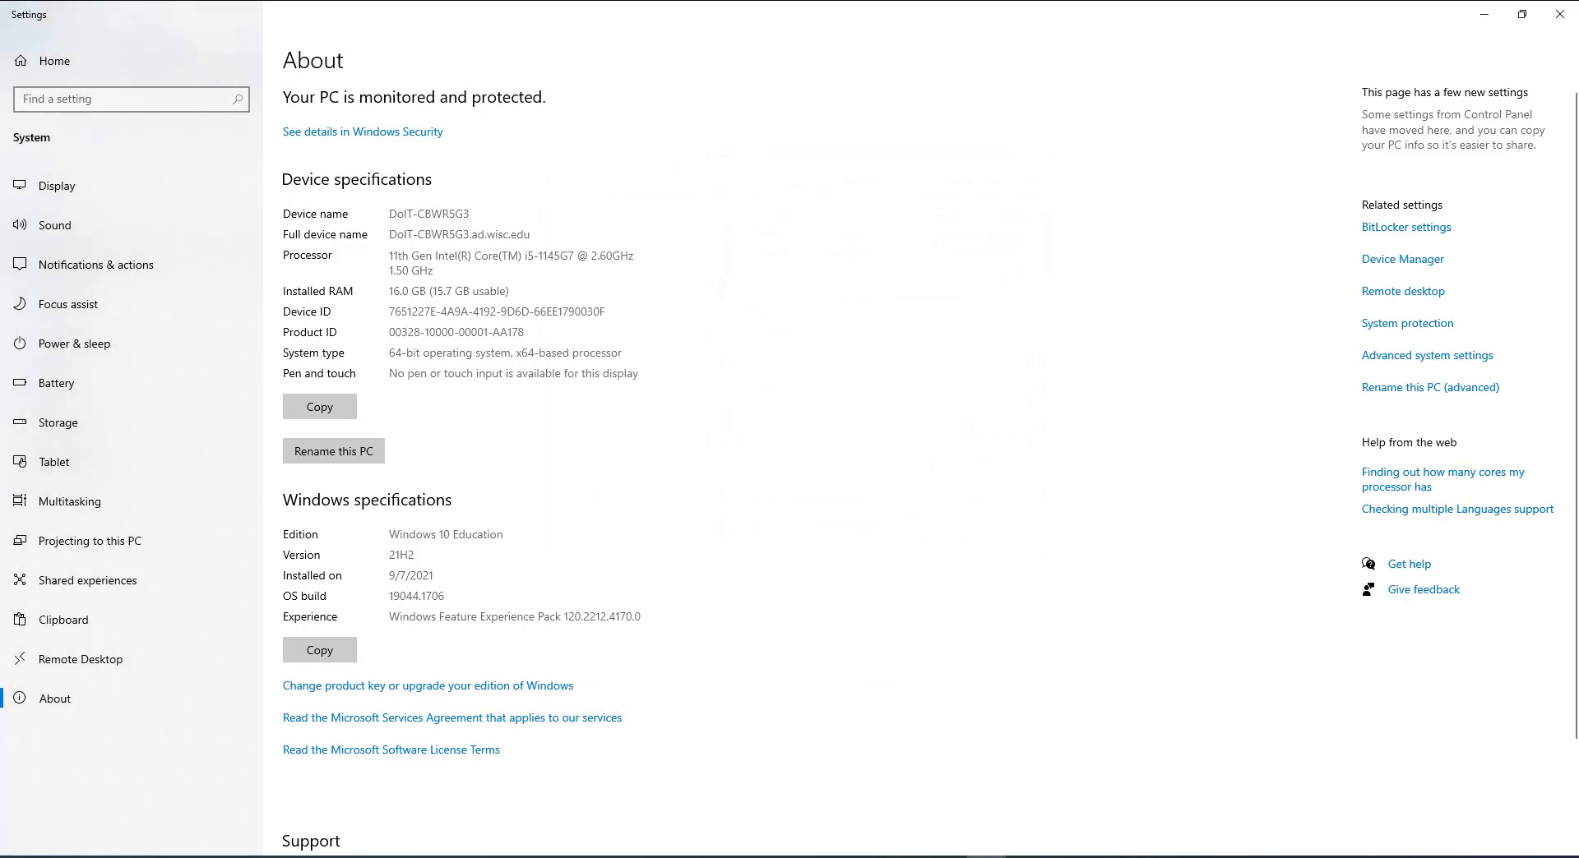
# Close Settings and run python --version, which now returns Python 3.10.5
pyautogui.click(1560, 14)
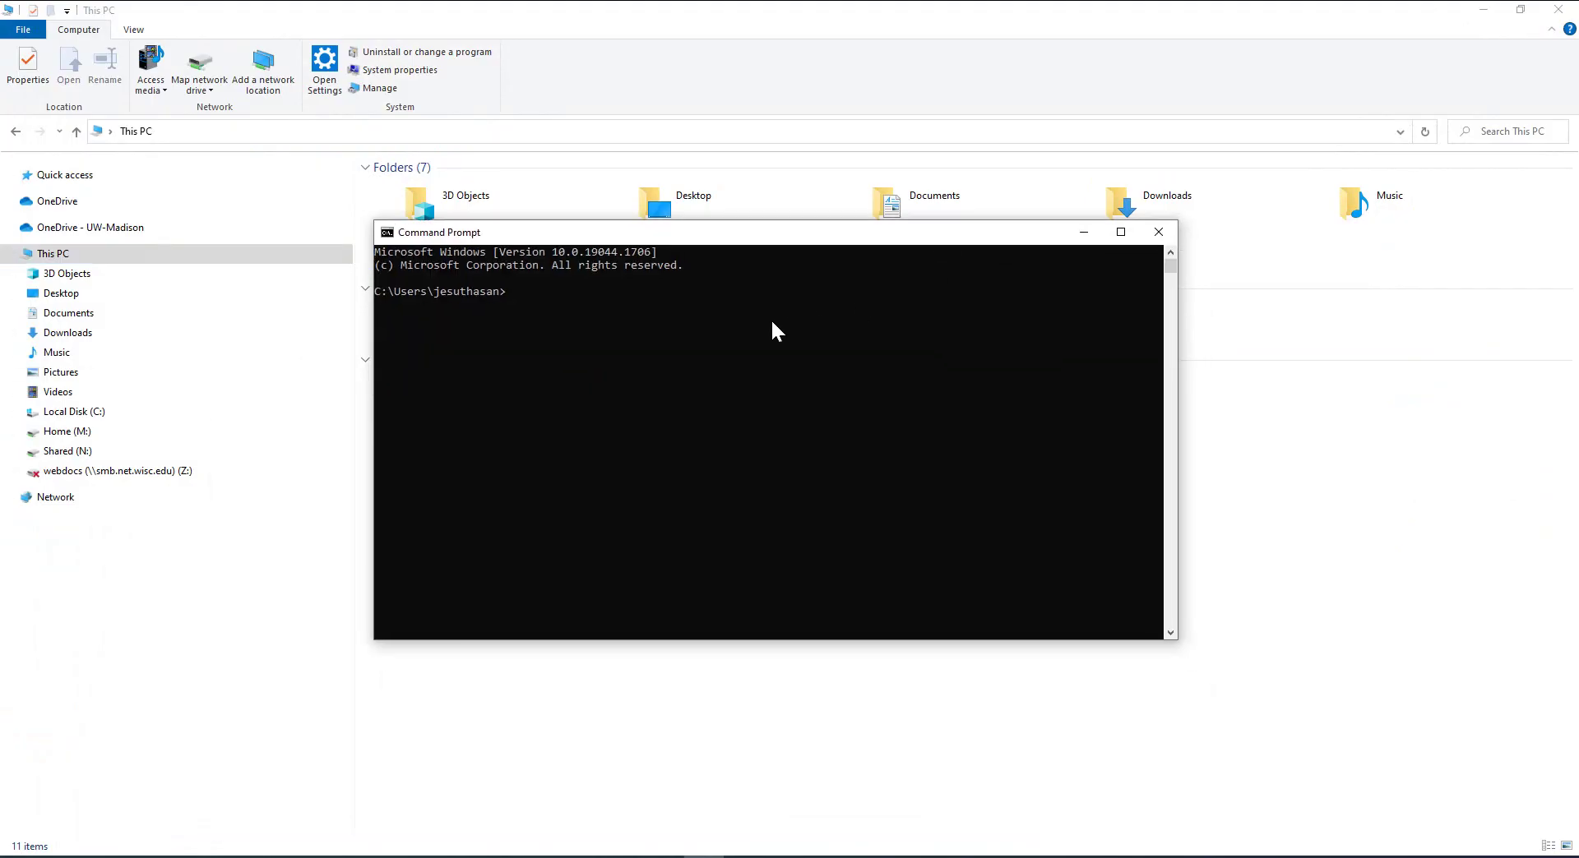
pyautogui.write('python --version')
pyautogui.press('Return')
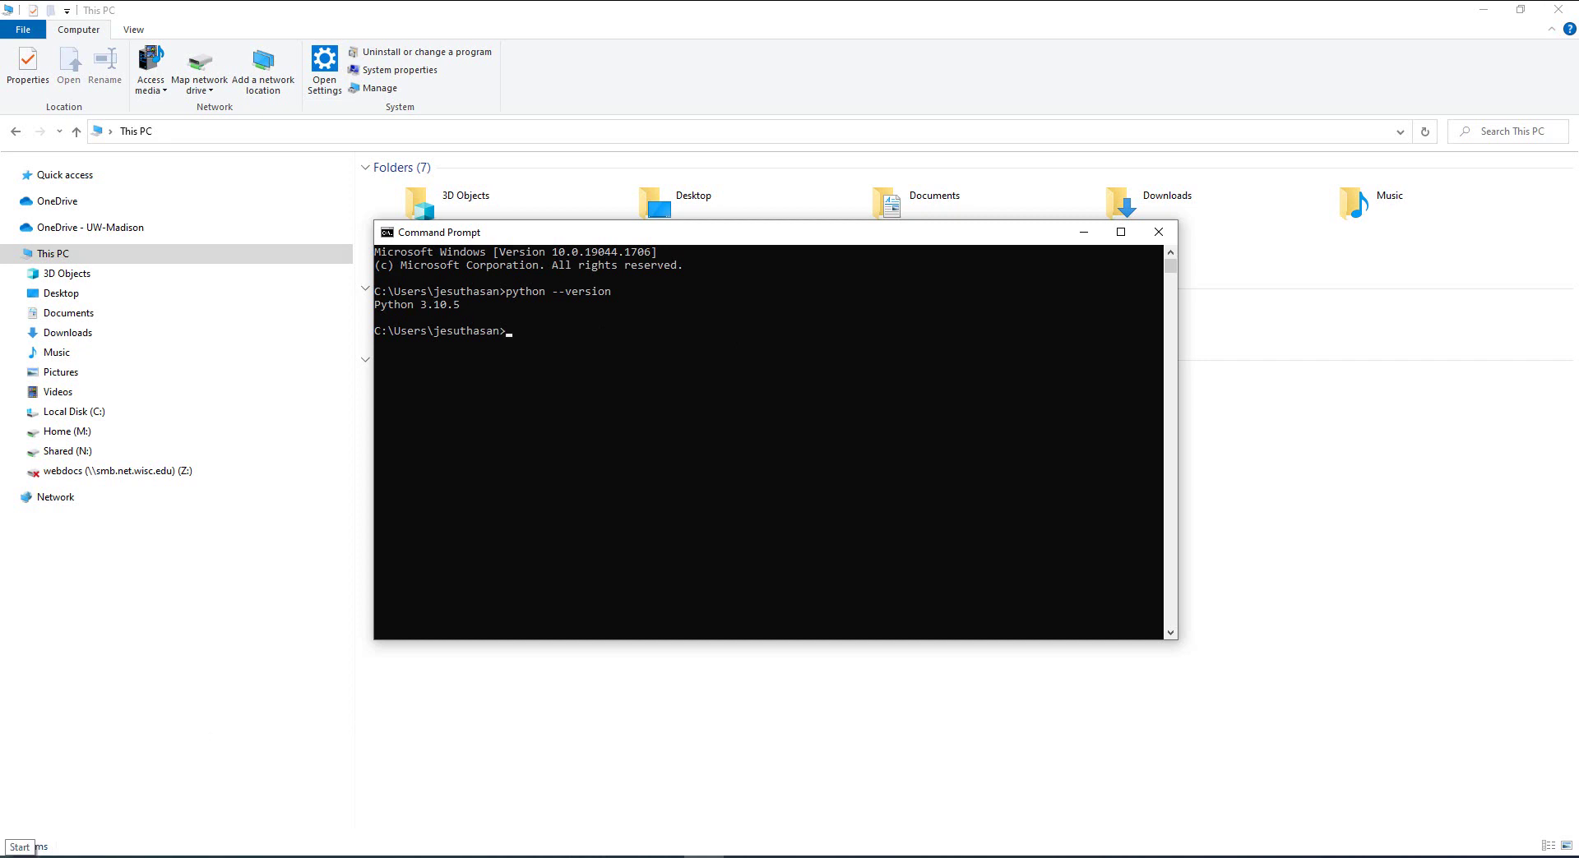
# Reopen the system Path editor from This PC Properties and select the C:\Python entry
pyautogui.click(180, 857)
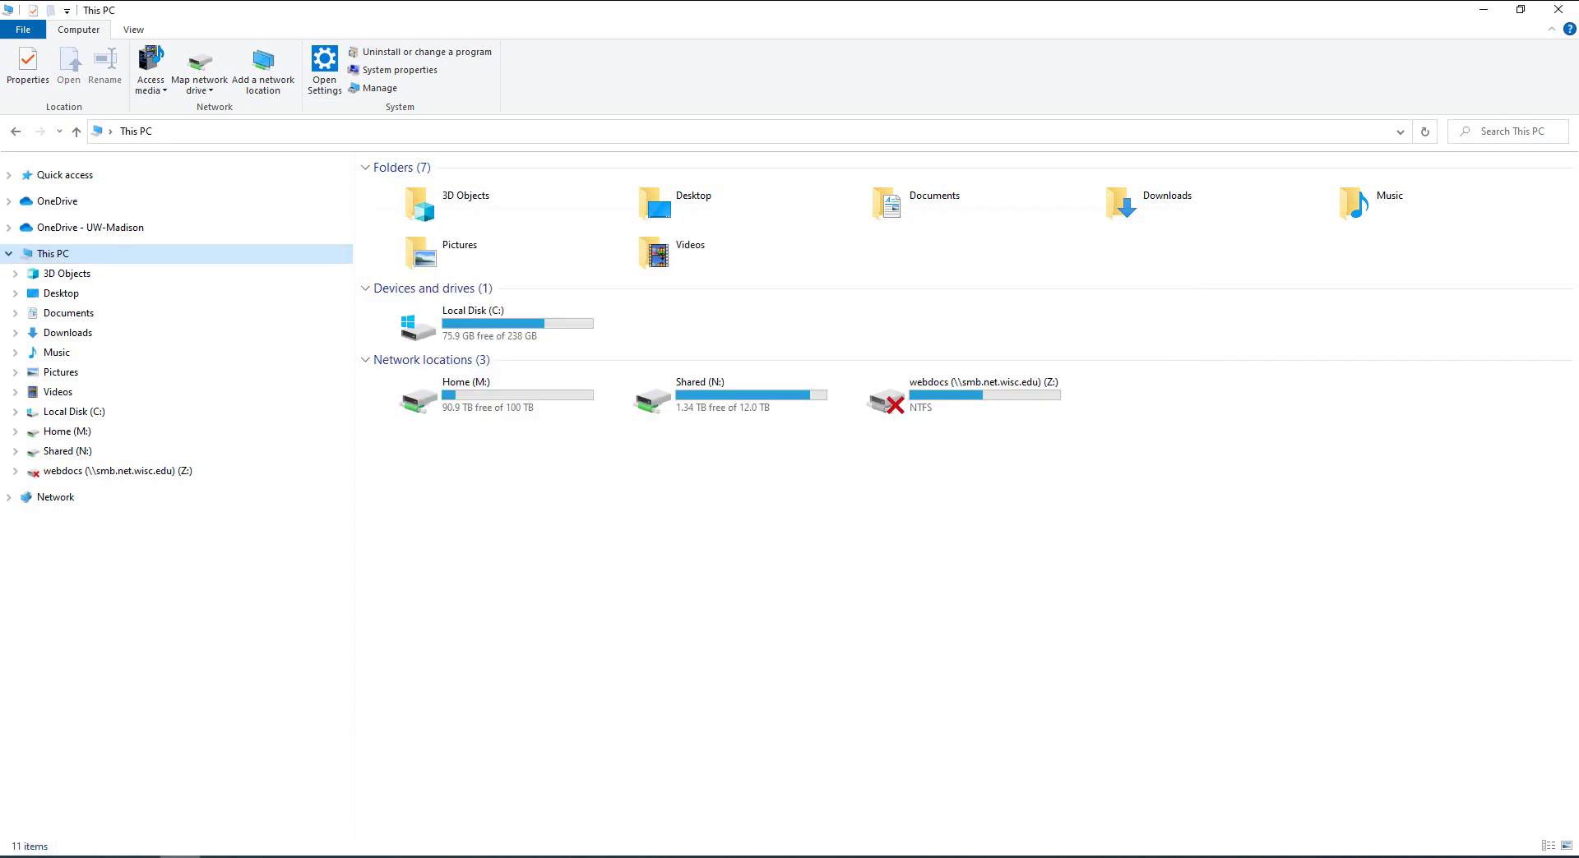
pyautogui.click(180, 857)
pyautogui.click(180, 857)
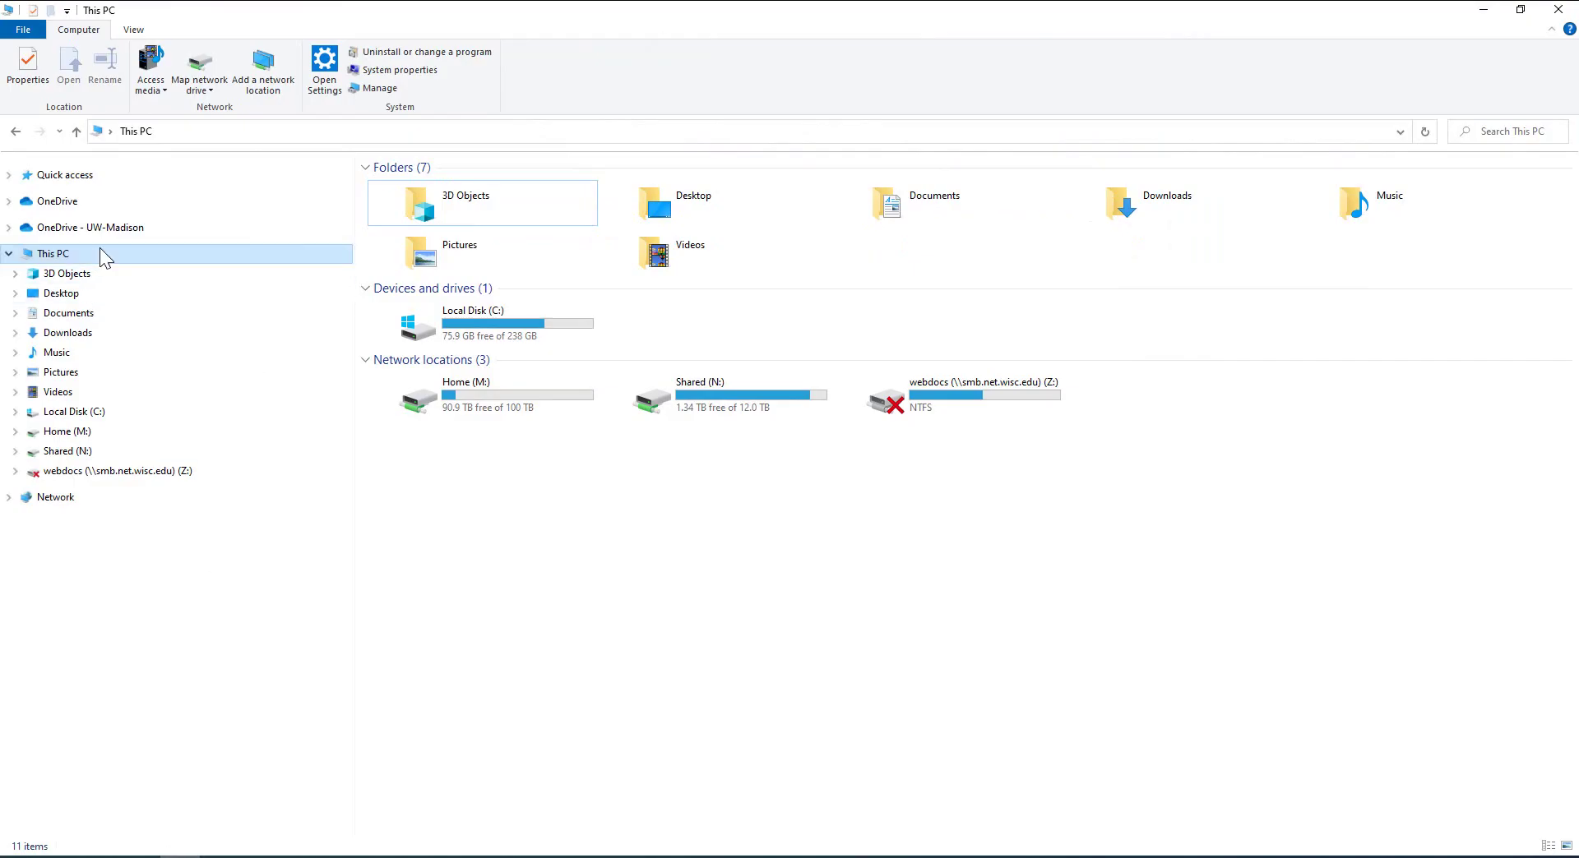
pyautogui.rightClick(97, 255)
pyautogui.click(175, 497)
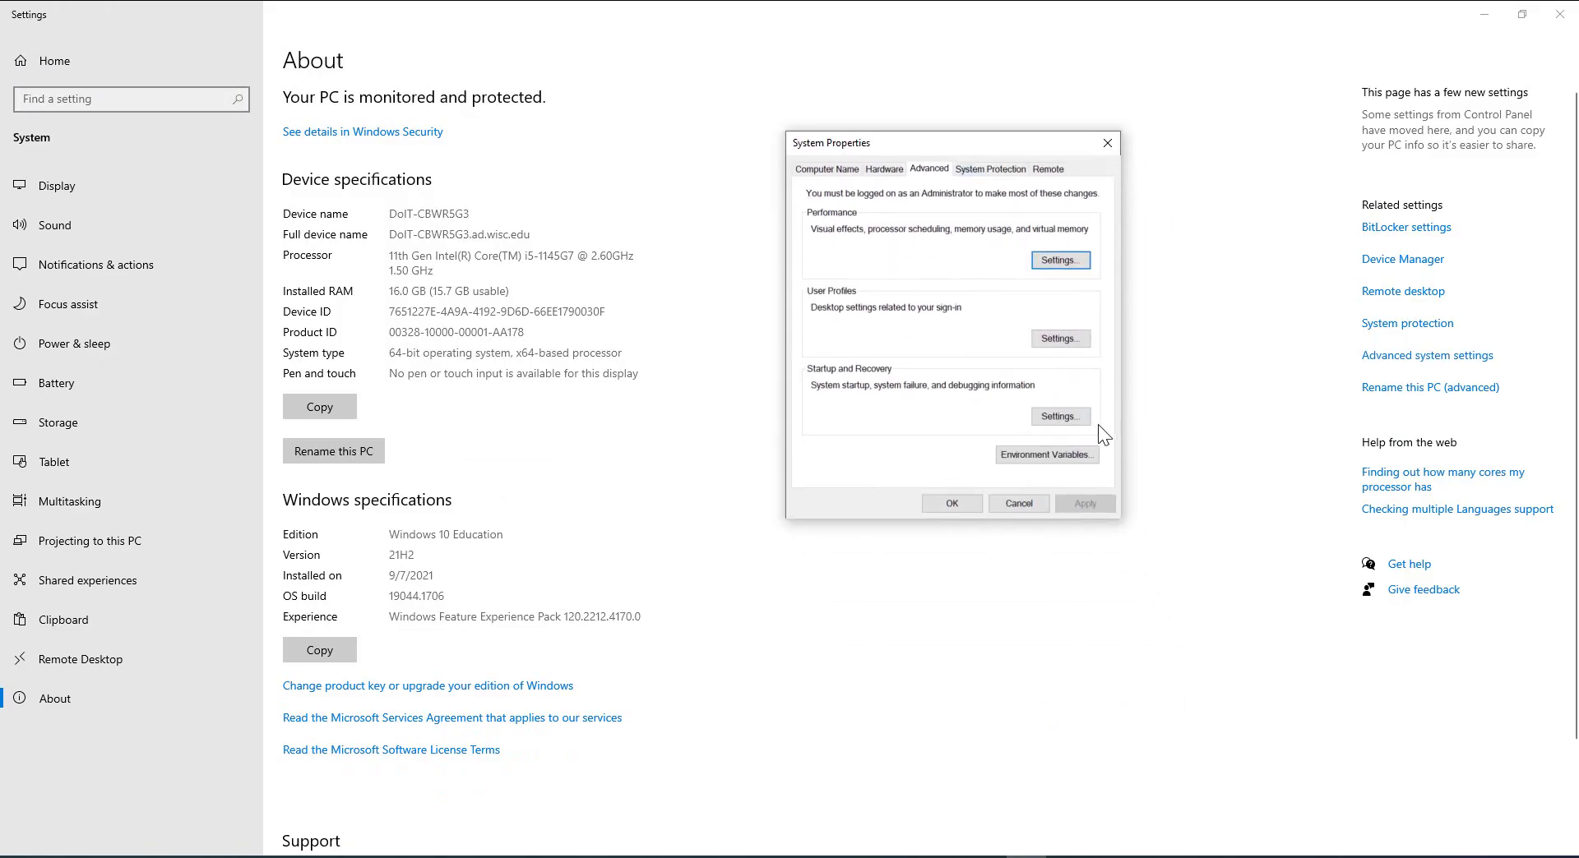
pyautogui.click(1042, 457)
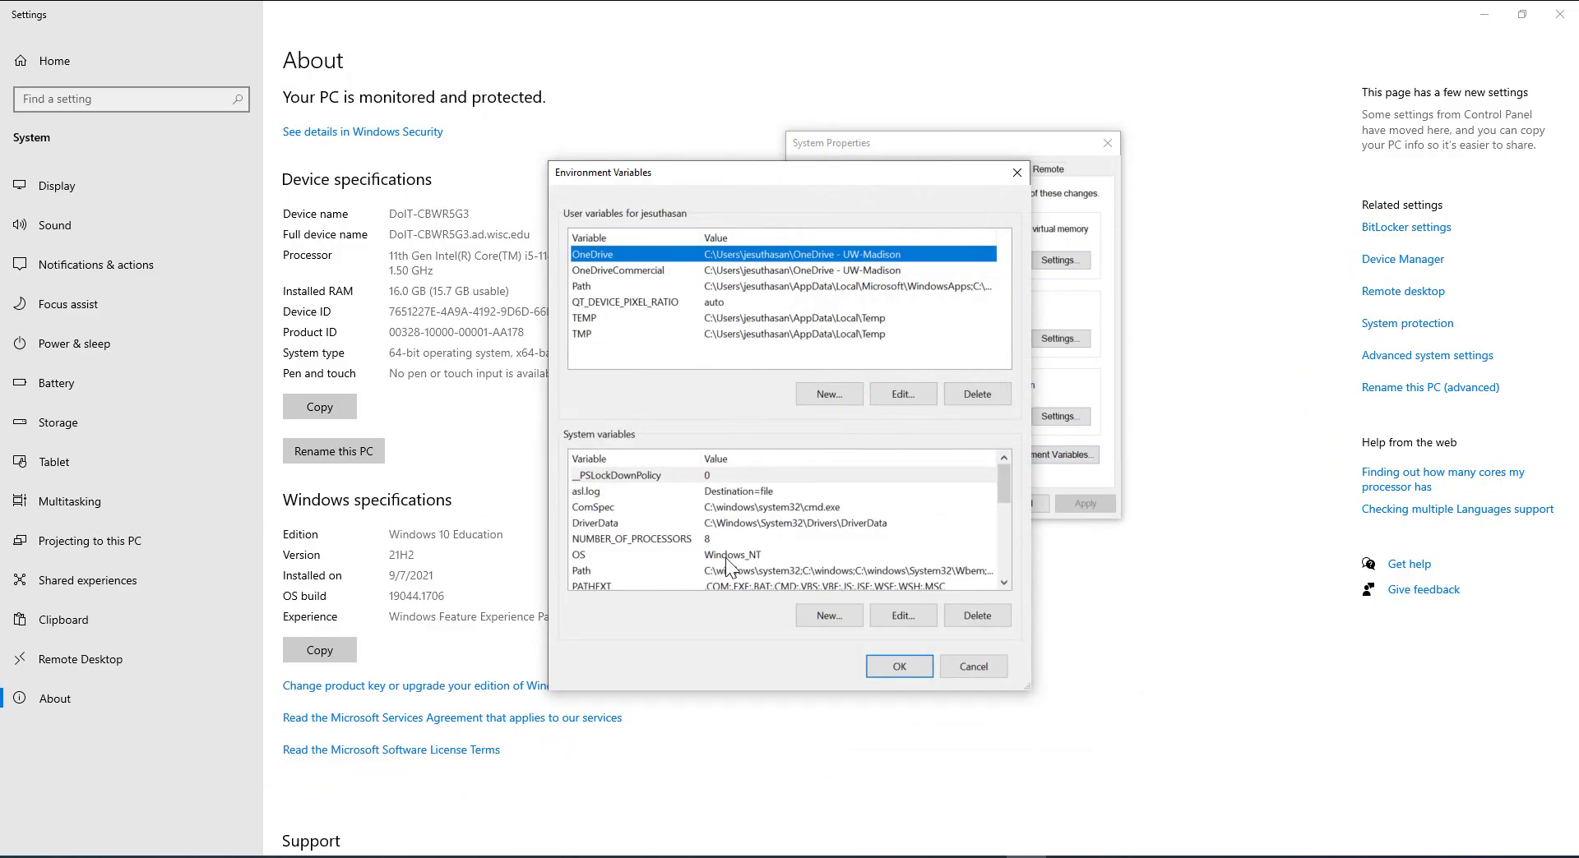
pyautogui.doubleClick(590, 571)
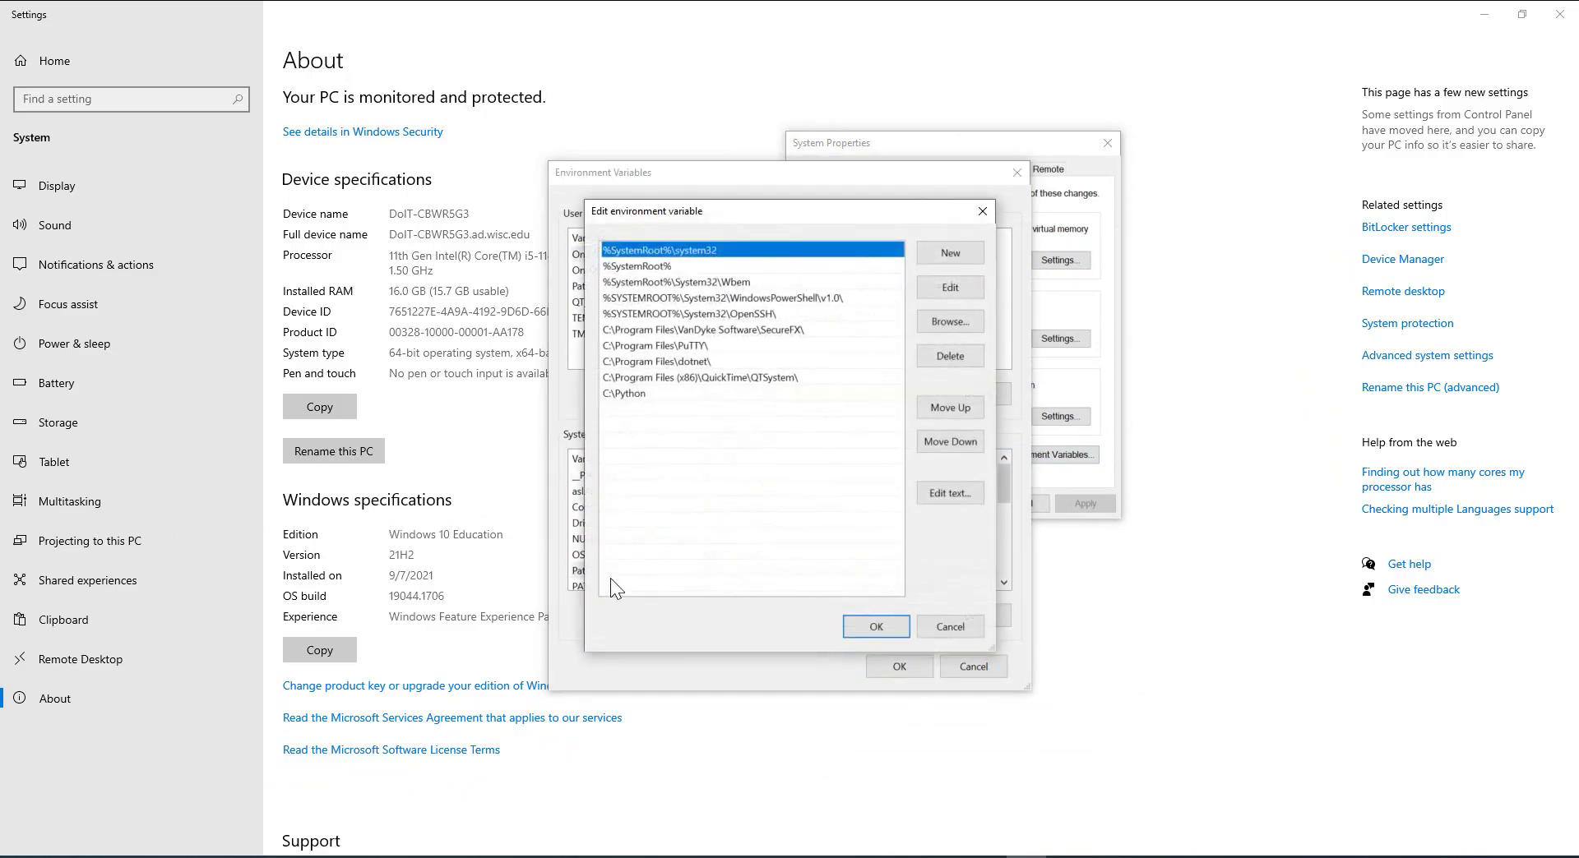
pyautogui.click(647, 394)
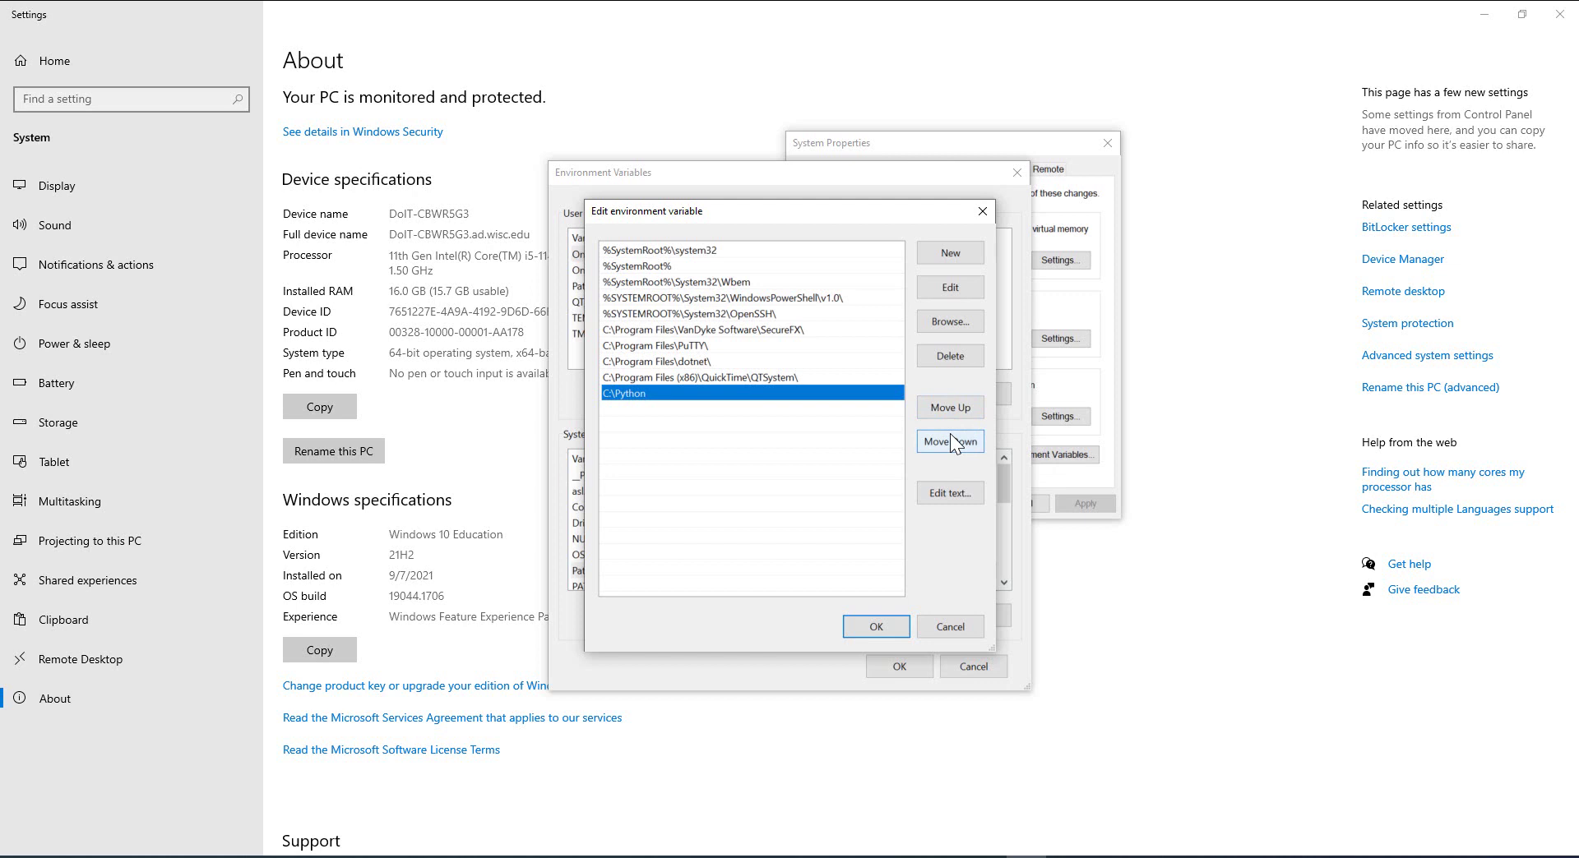
# Move C:\Python up to the top of the system Path entries
pyautogui.click(954, 408)
pyautogui.click(953, 408)
pyautogui.click(954, 409)
pyautogui.click(954, 410)
pyautogui.click(954, 409)
pyautogui.click(954, 410)
pyautogui.click(954, 409)
pyautogui.click(954, 409)
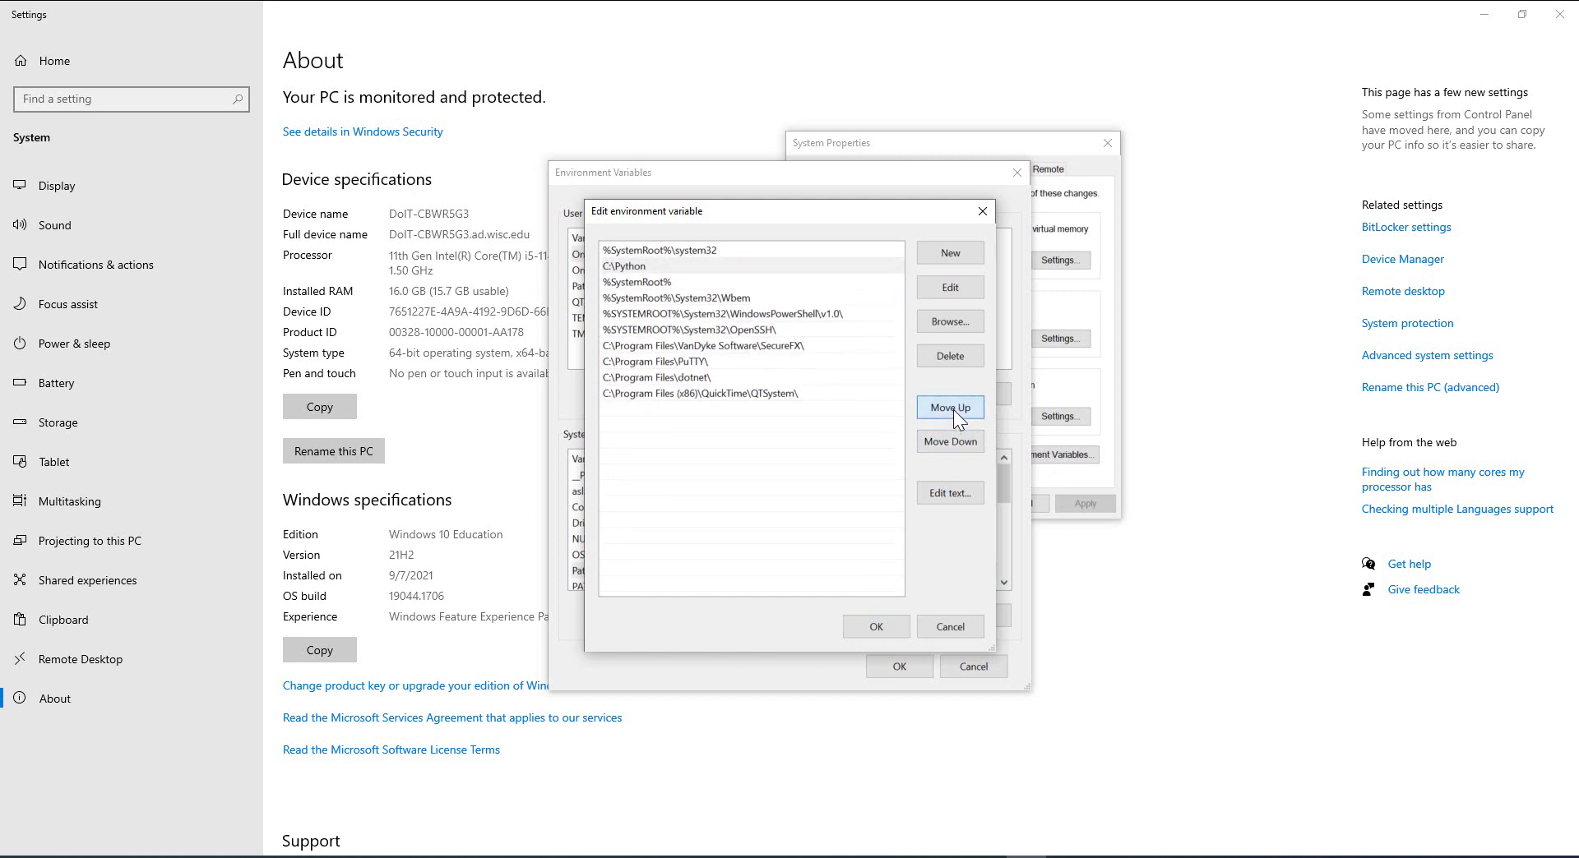
pyautogui.click(954, 410)
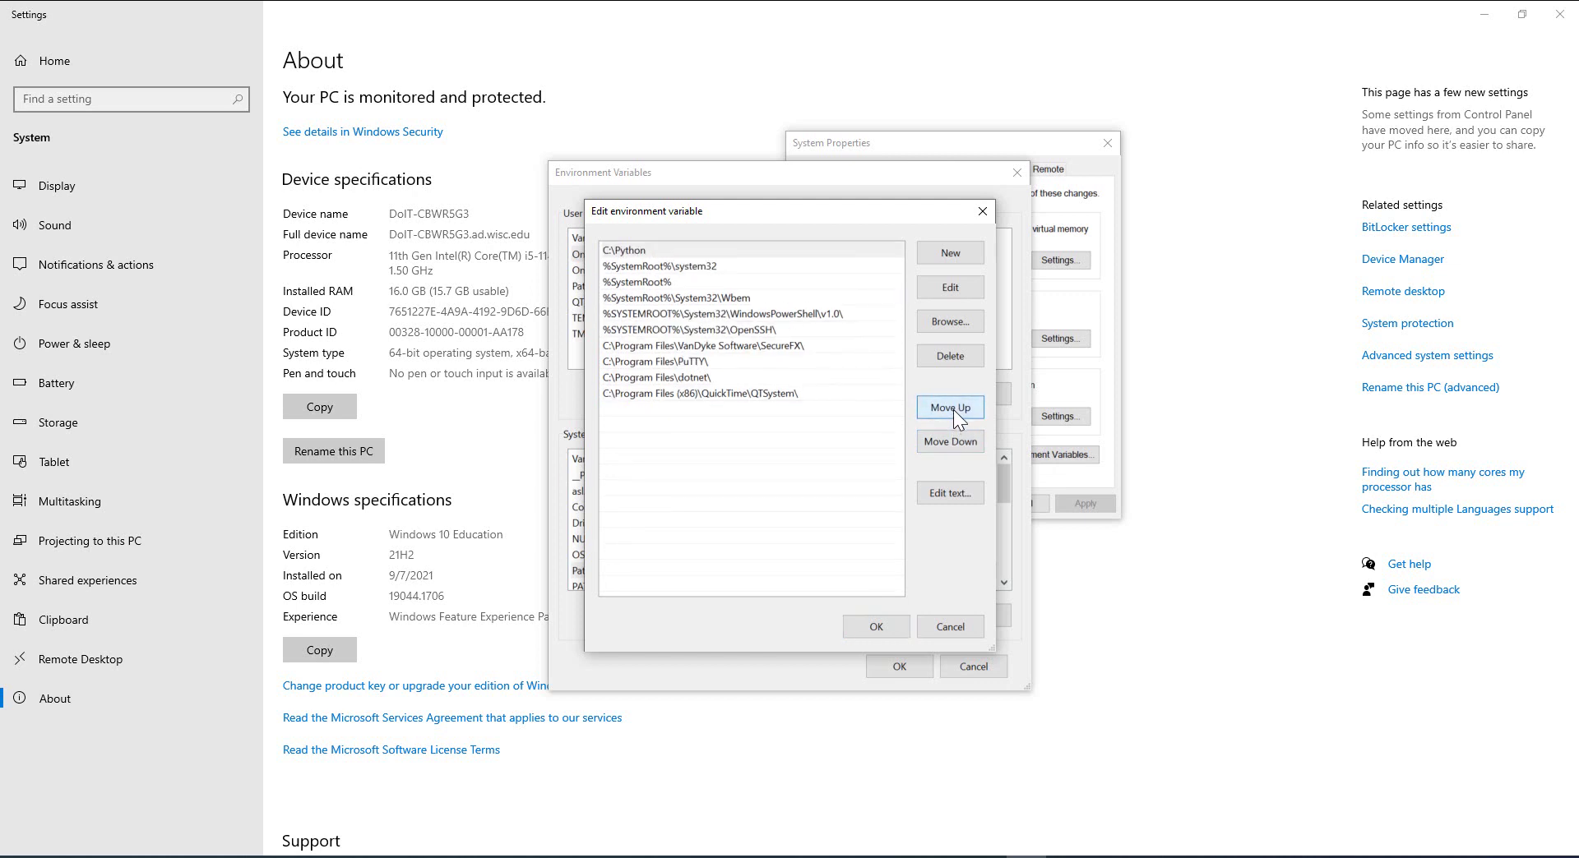
pyautogui.click(635, 251)
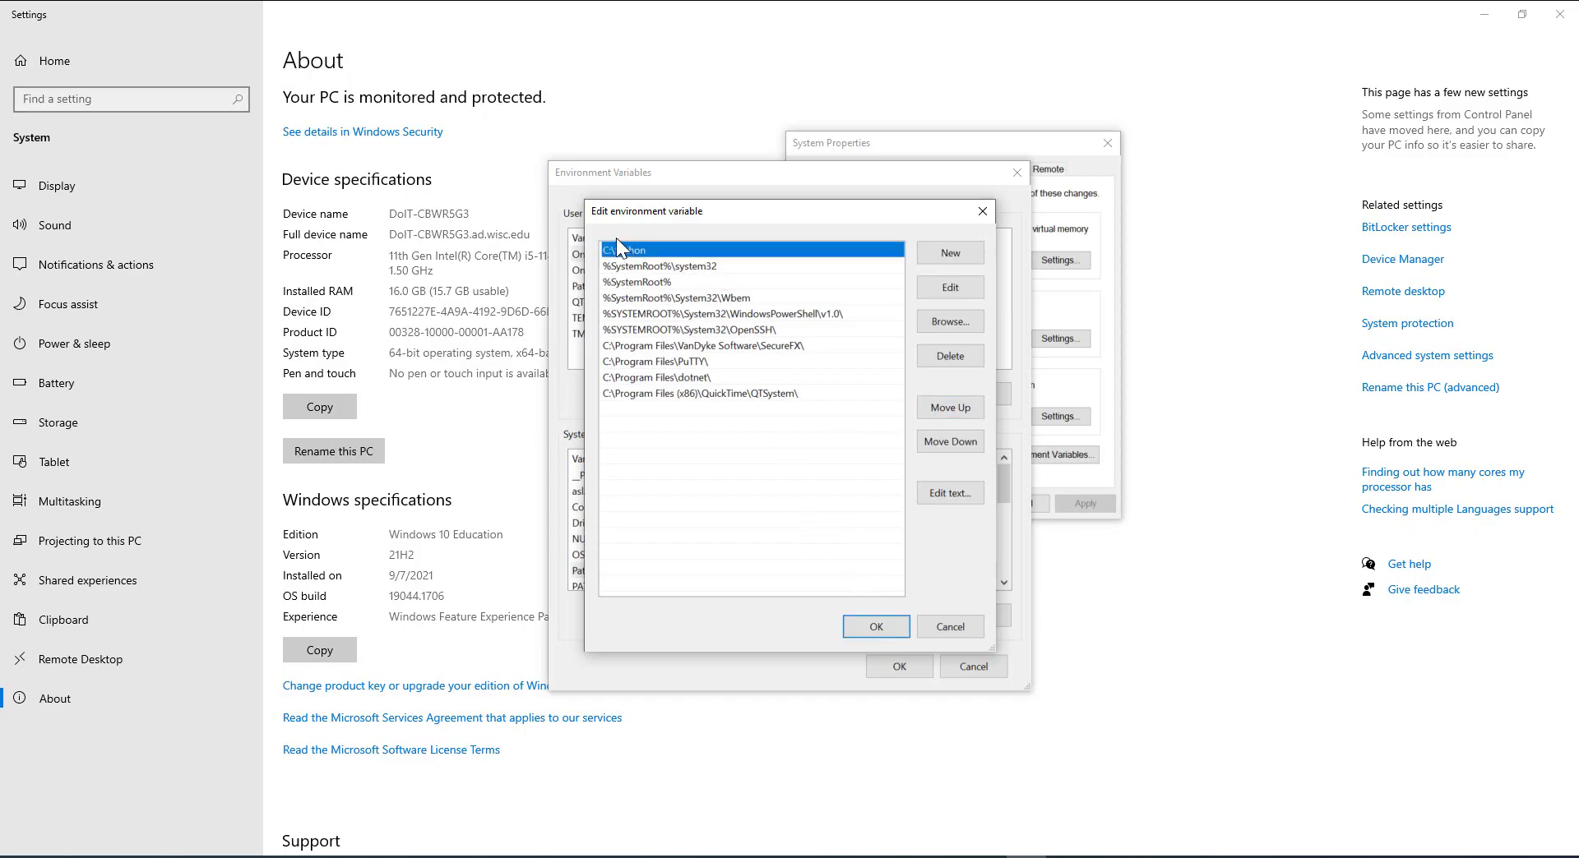
# Save the reordered Path and close the environment variable and System Properties windows
pyautogui.click(881, 625)
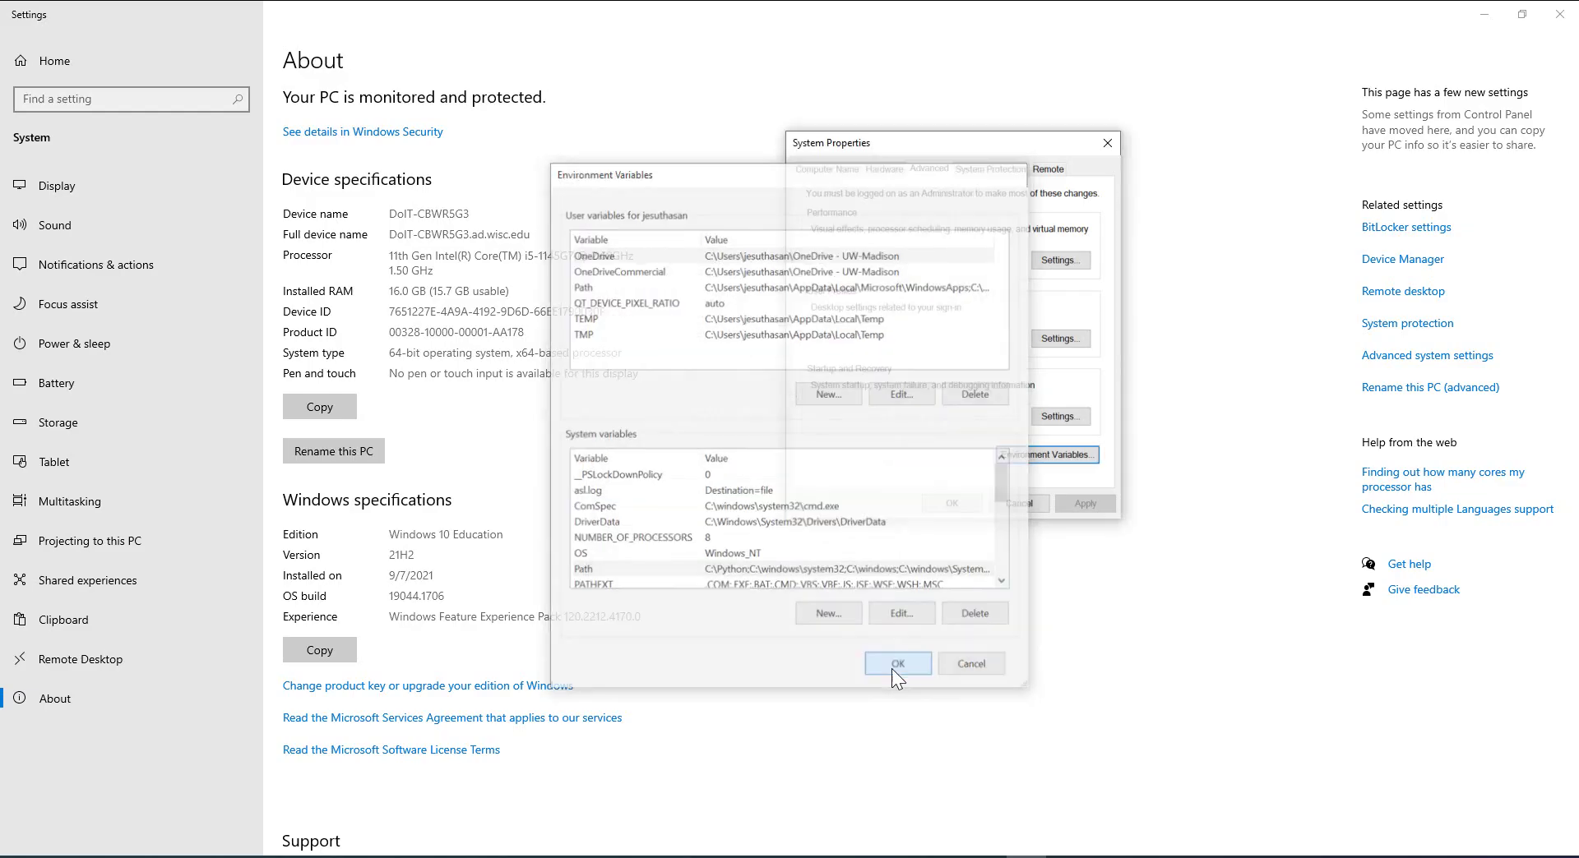
pyautogui.click(891, 668)
pyautogui.click(1110, 143)
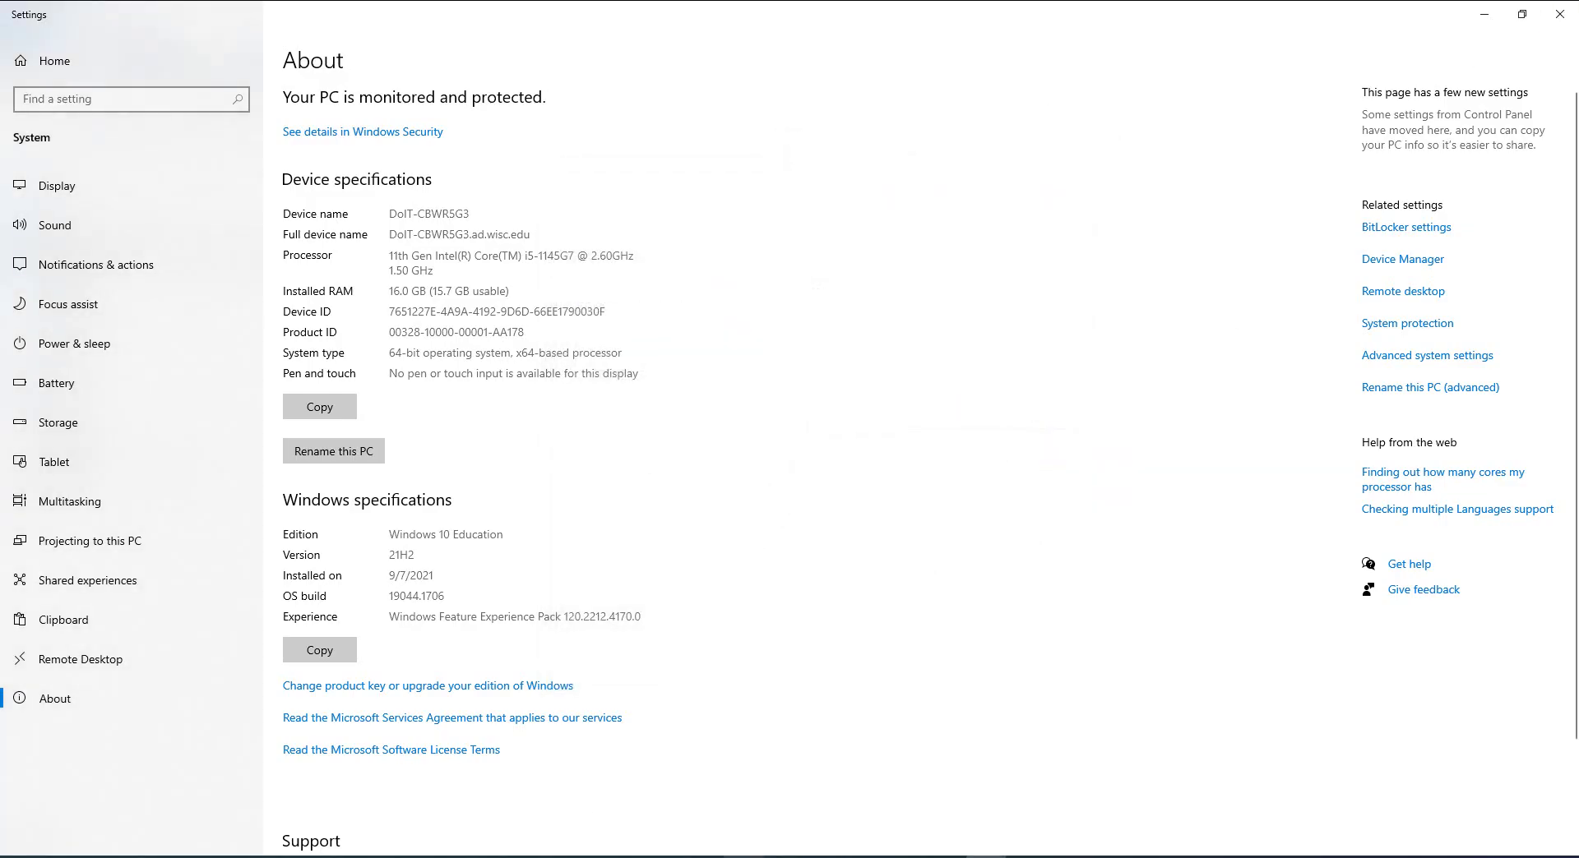
# Rerun python --version in Command Prompt, which now reports Python 3.10.5
pyautogui.click(703, 857)
pyautogui.press('Up')
pyautogui.press('Return')
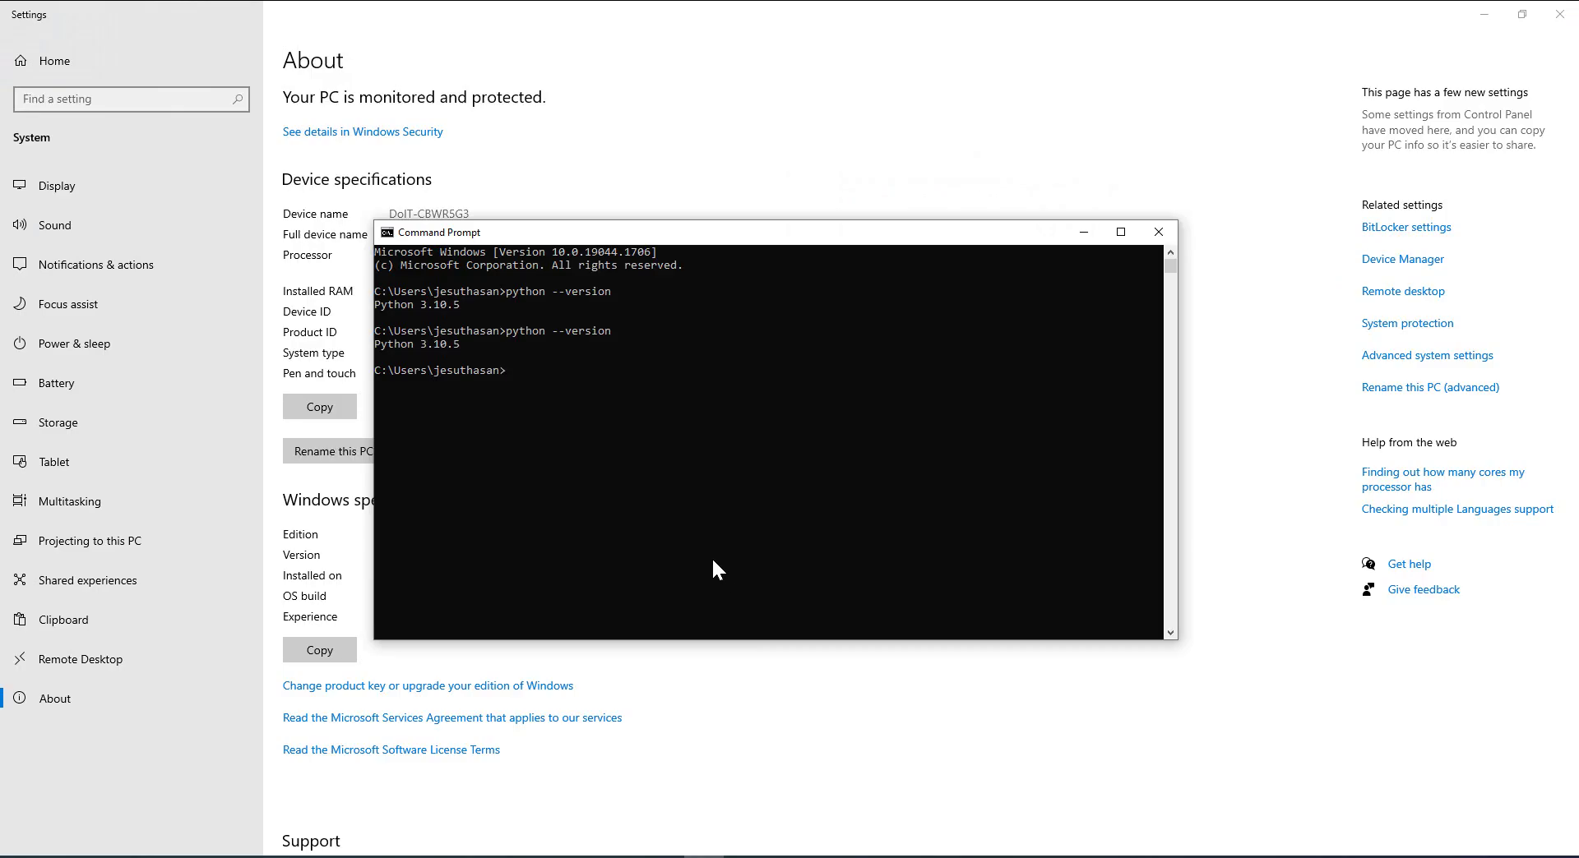